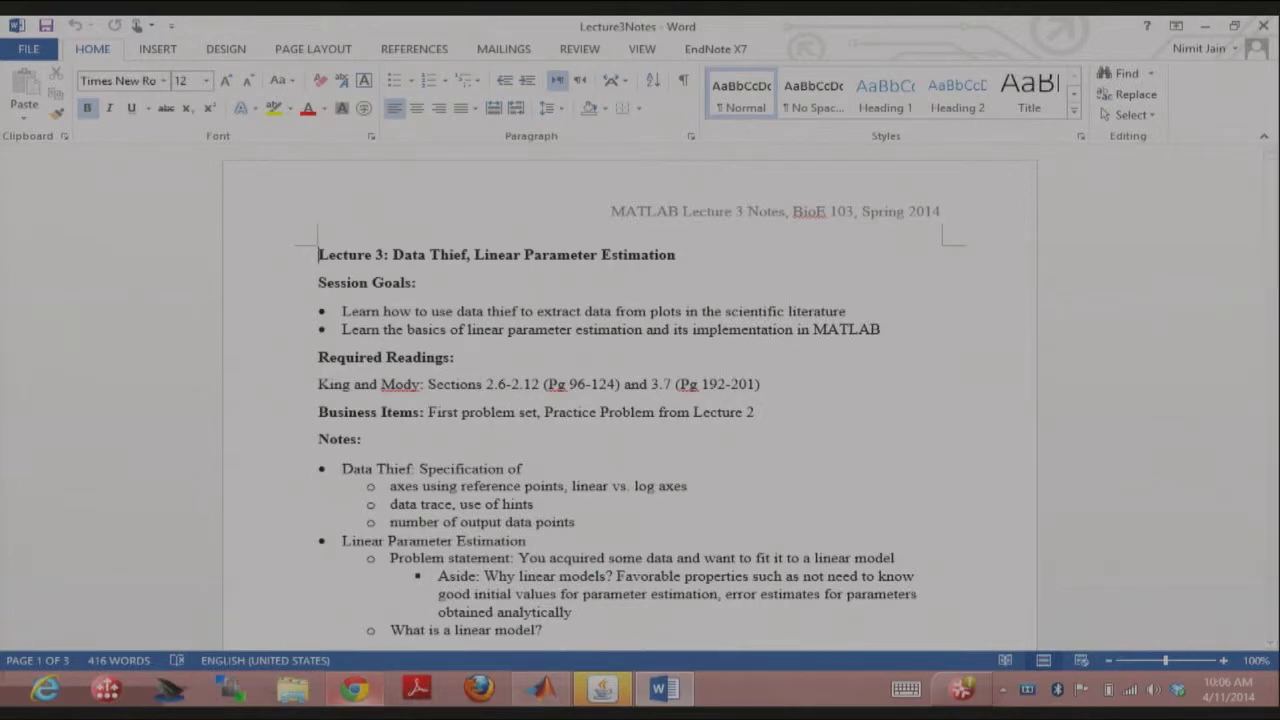
- Open the Reference Readings for BIOE103 Problem Set 1 in Open edX, then return to the Lecture 3 notes in Word
{"action": "left_click", "coordinate": [353, 699]}
{"action": "left_click", "coordinate": [718, 26]}
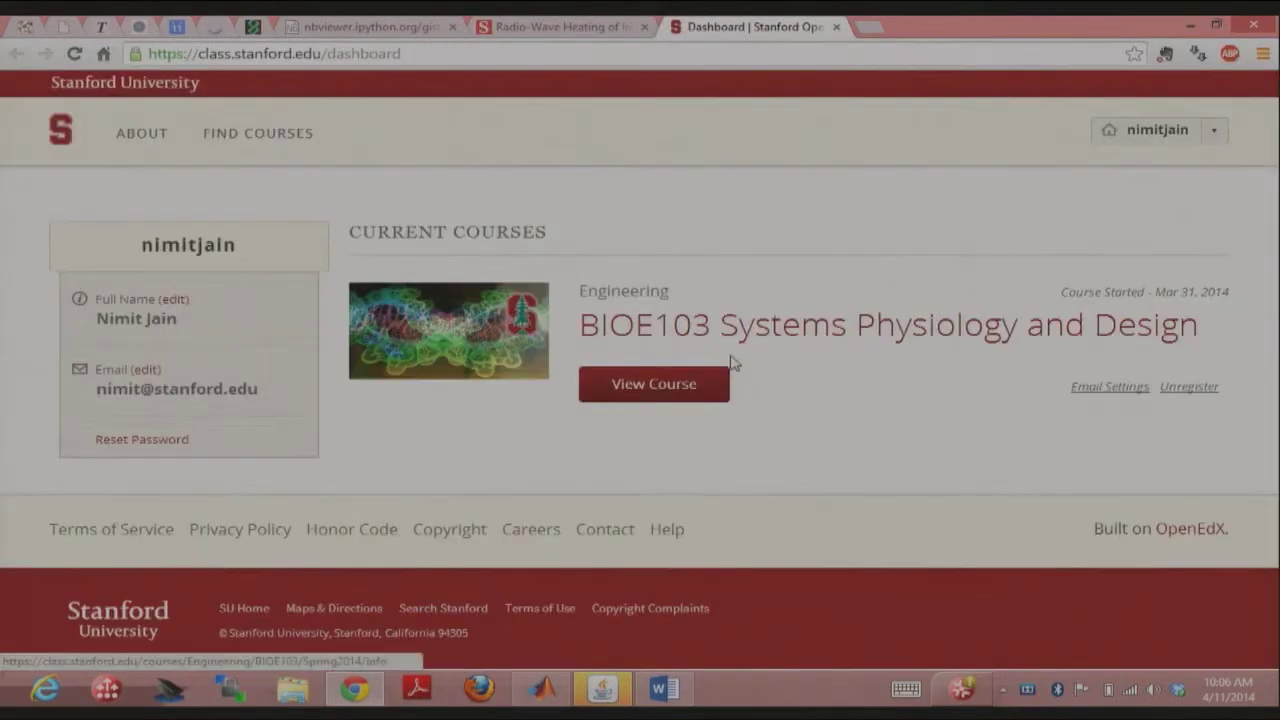
{"action": "left_click", "coordinate": [655, 378]}
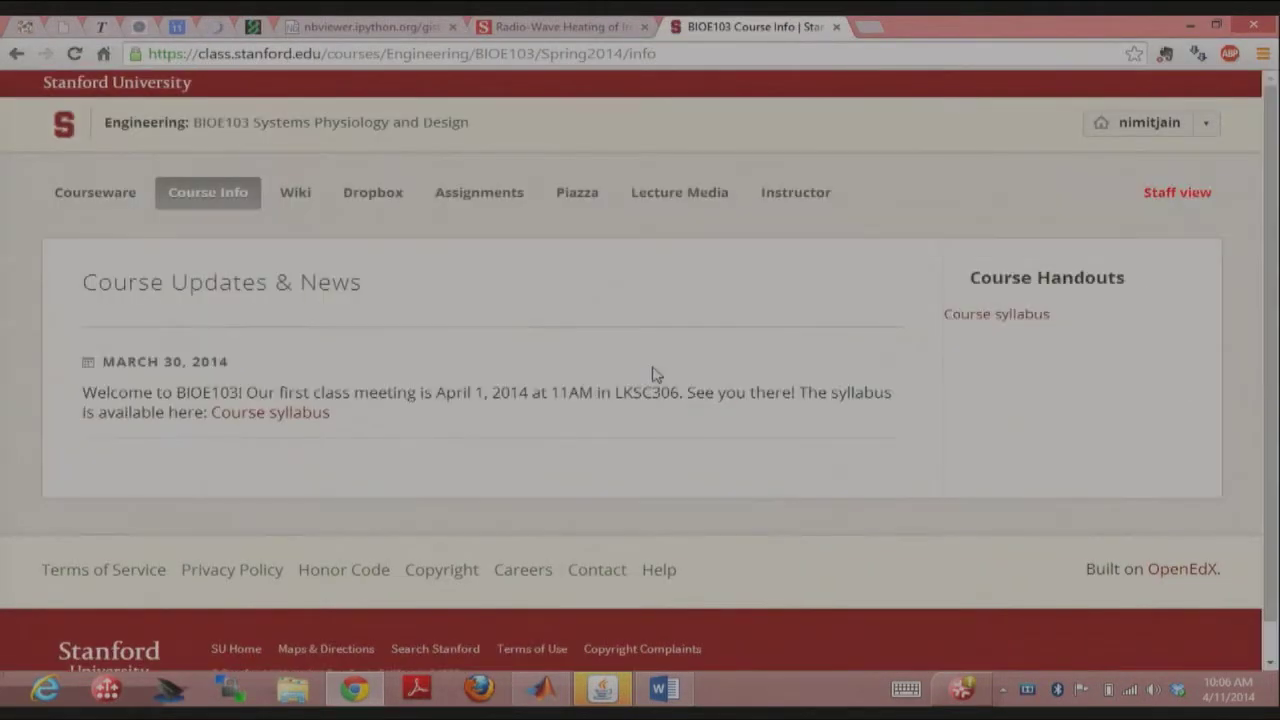
{"action": "left_click", "coordinate": [100, 194]}
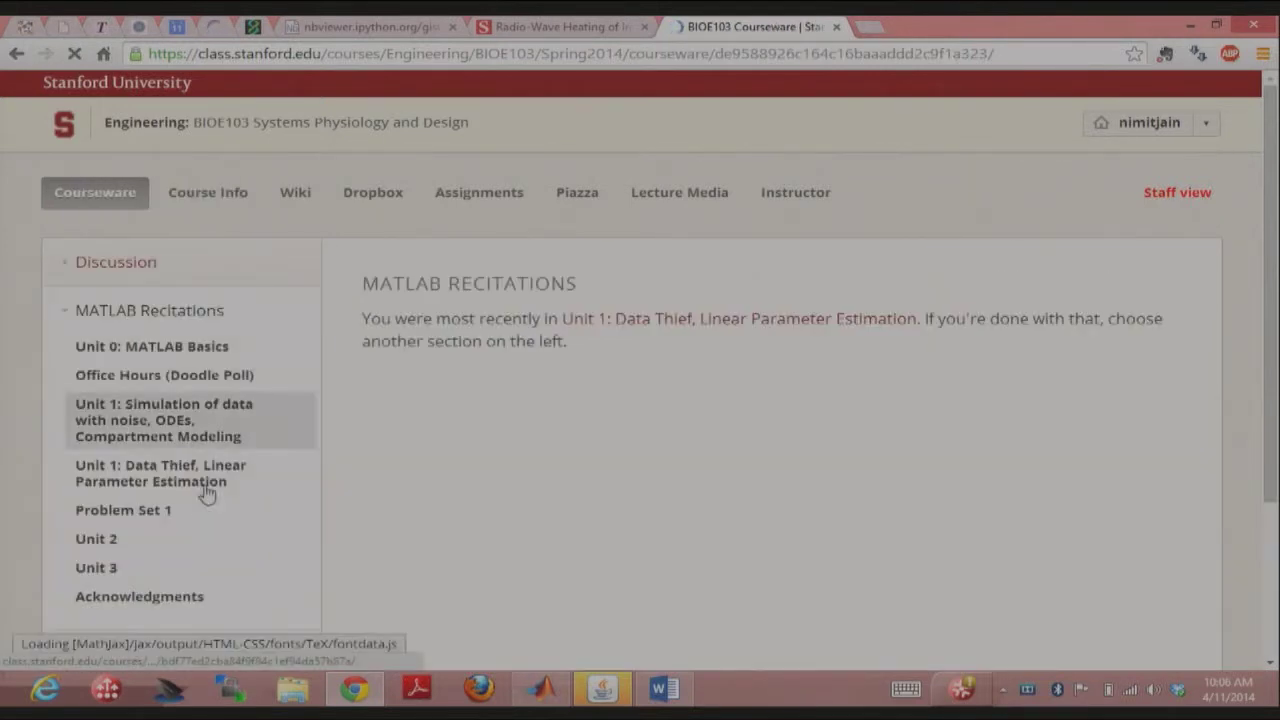
{"action": "left_click", "coordinate": [186, 513]}
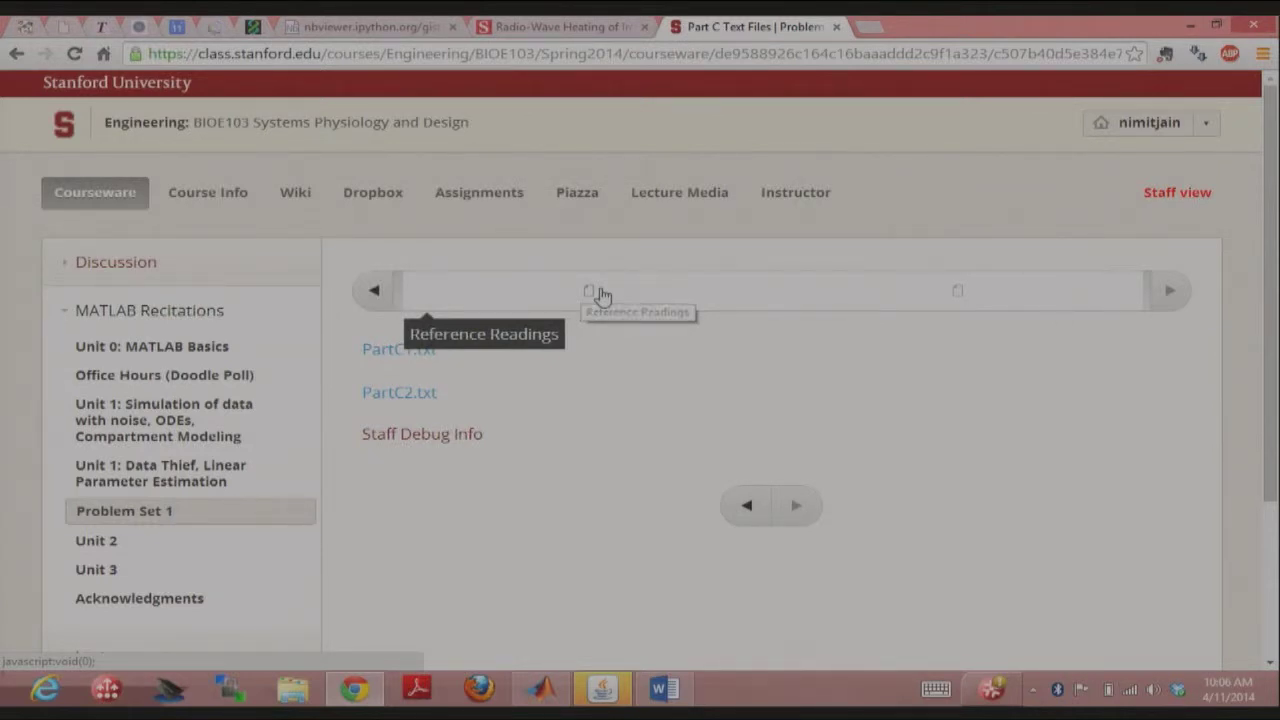
{"action": "left_click", "coordinate": [600, 293]}
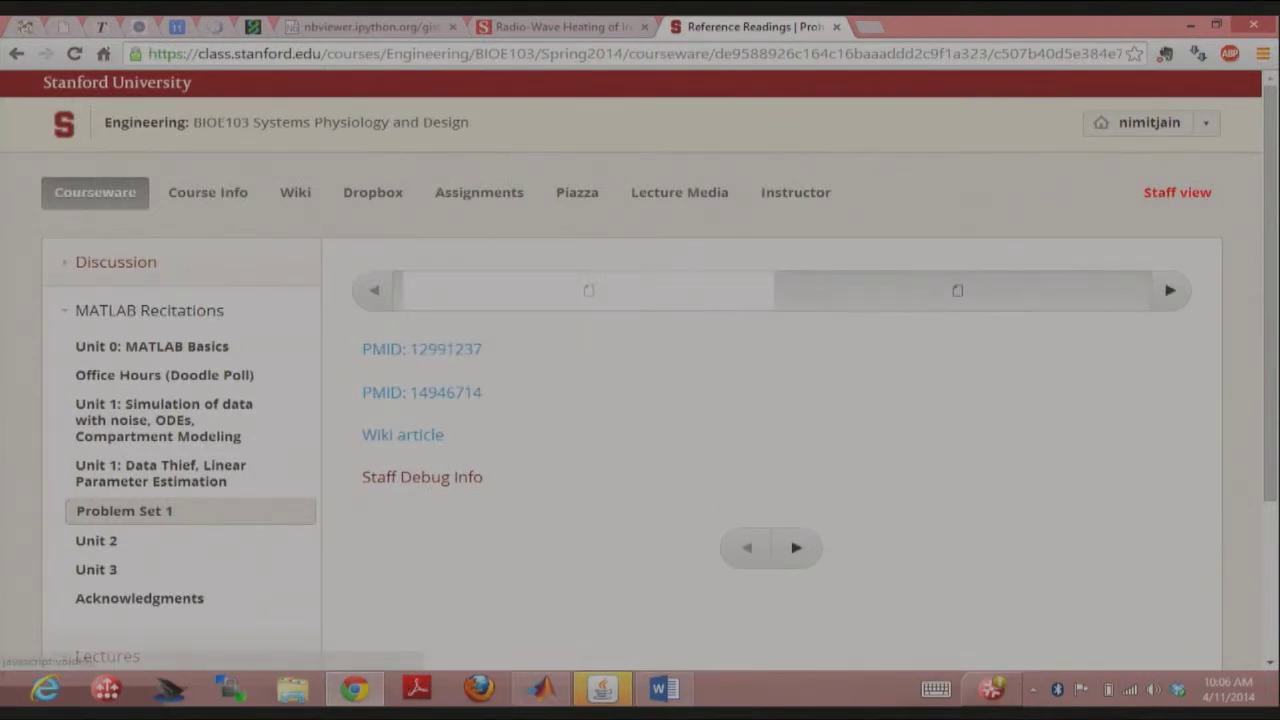
{"action": "left_click", "coordinate": [660, 690]}
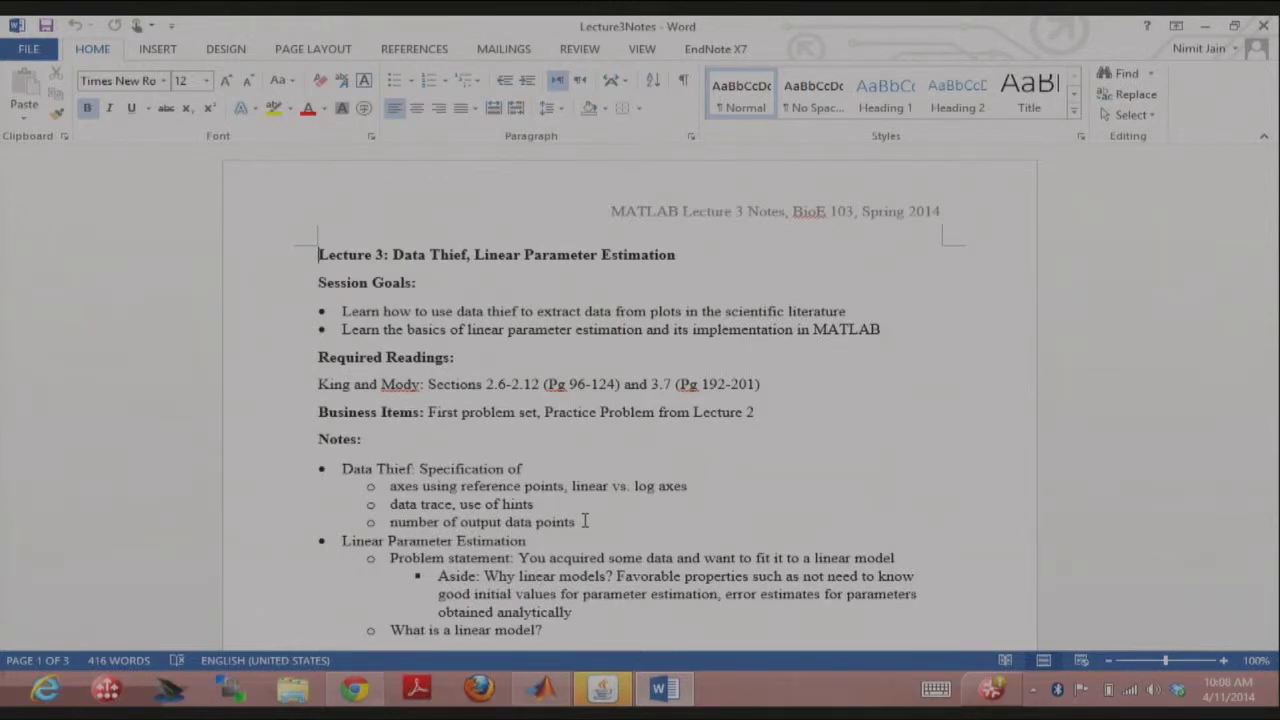
{"action": "scroll", "coordinate": [596, 515], "scroll_direction": "down", "scroll_amount": 1}
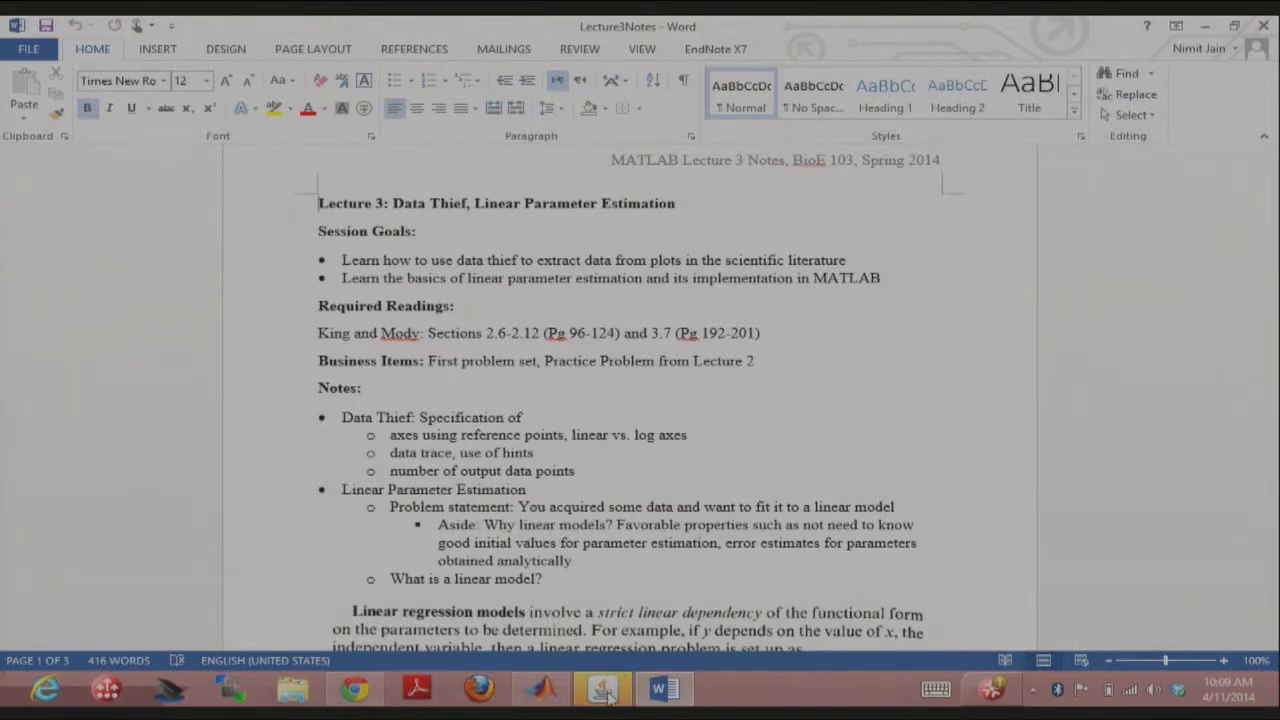
{"action": "mouse_move", "coordinate": [607, 697]}
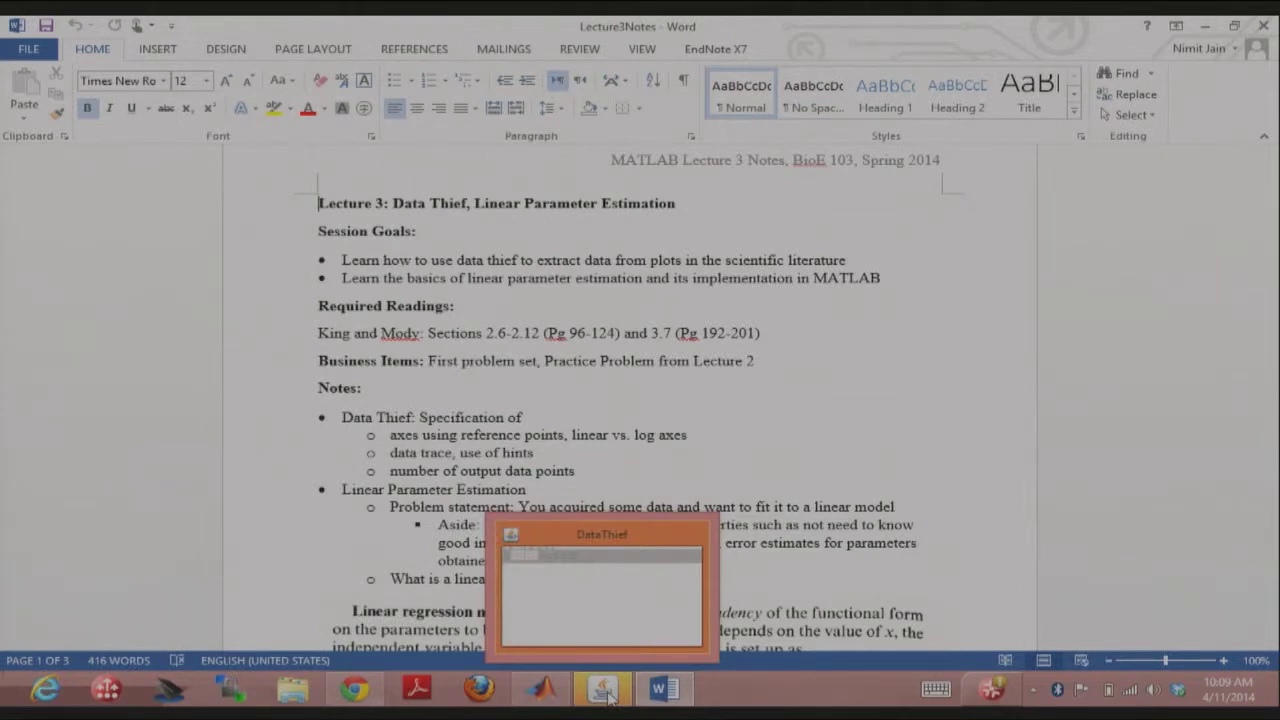
- Check the empty DataThief window, then show the Radio-Wave Heating Science article in Chrome
{"action": "left_click", "coordinate": [607, 692]}
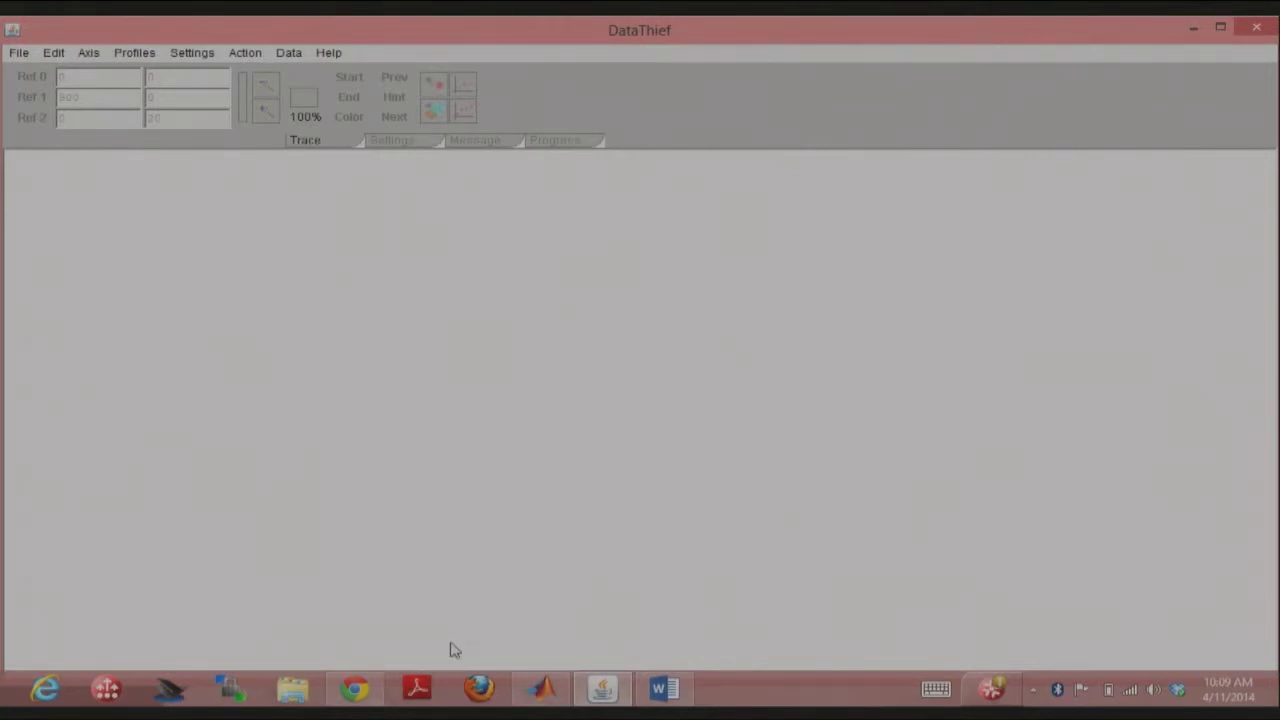
{"action": "left_click", "coordinate": [362, 692]}
{"action": "left_click", "coordinate": [540, 28]}
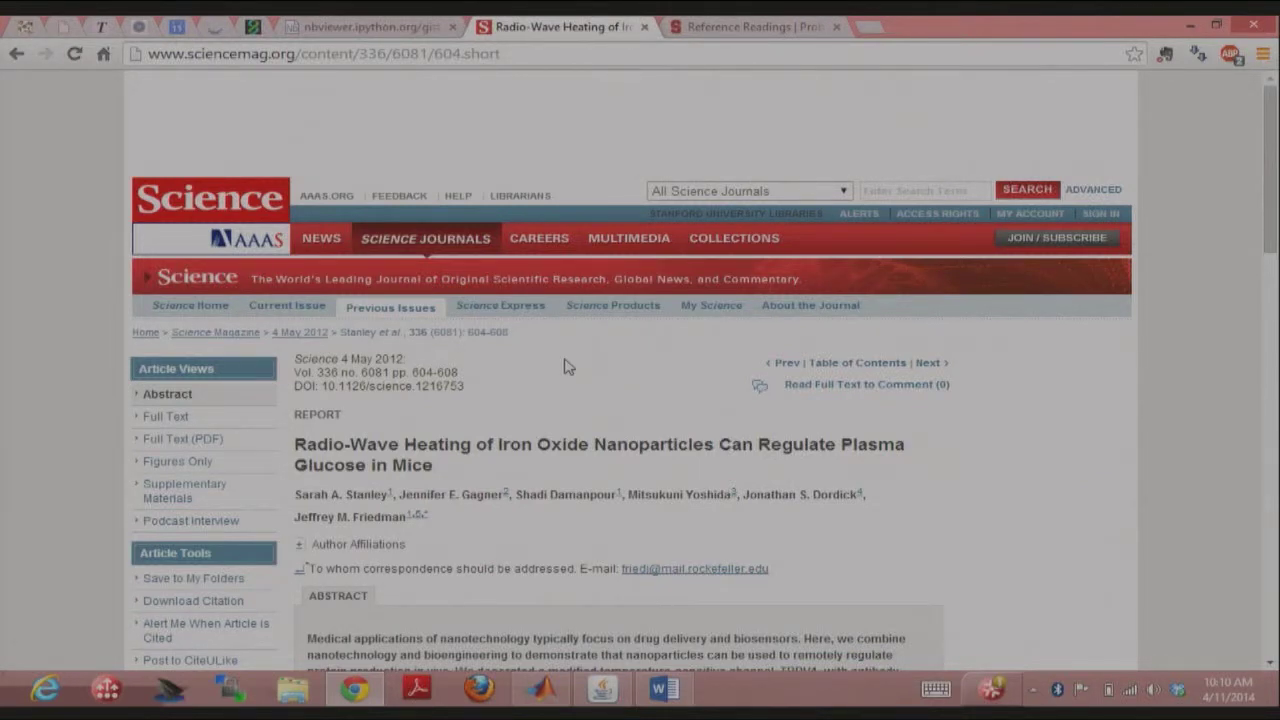
- Open the article's Supplementary Materials link from Article Views in a new tab
{"action": "scroll", "coordinate": [565, 366], "scroll_direction": "down", "scroll_amount": 4}
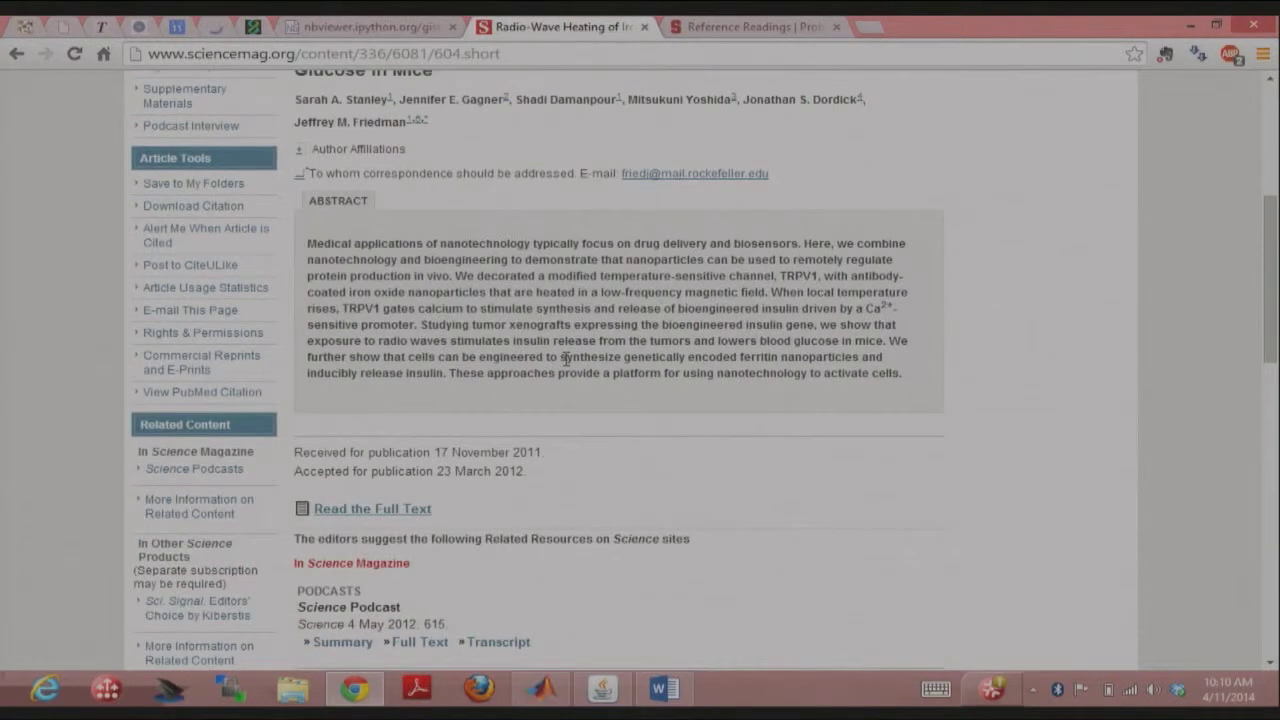
{"action": "scroll", "coordinate": [513, 429], "scroll_direction": "up", "scroll_amount": 2}
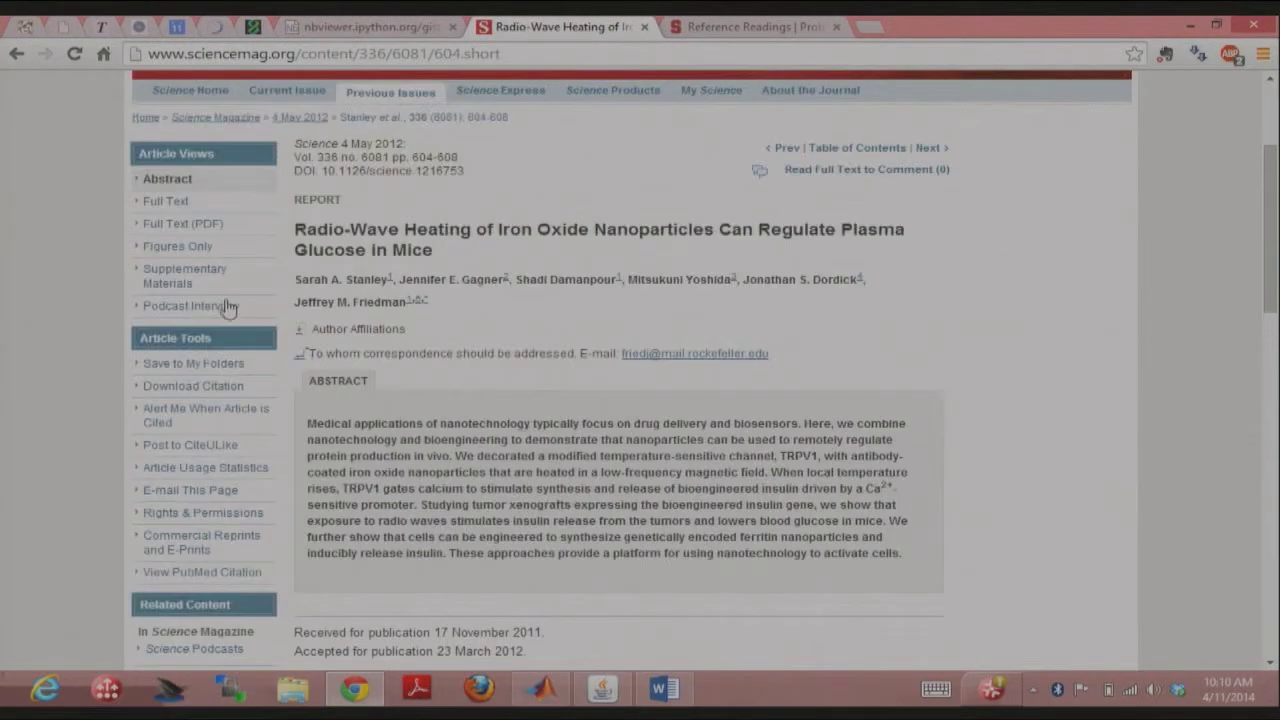
{"action": "right_click", "coordinate": [195, 281]}
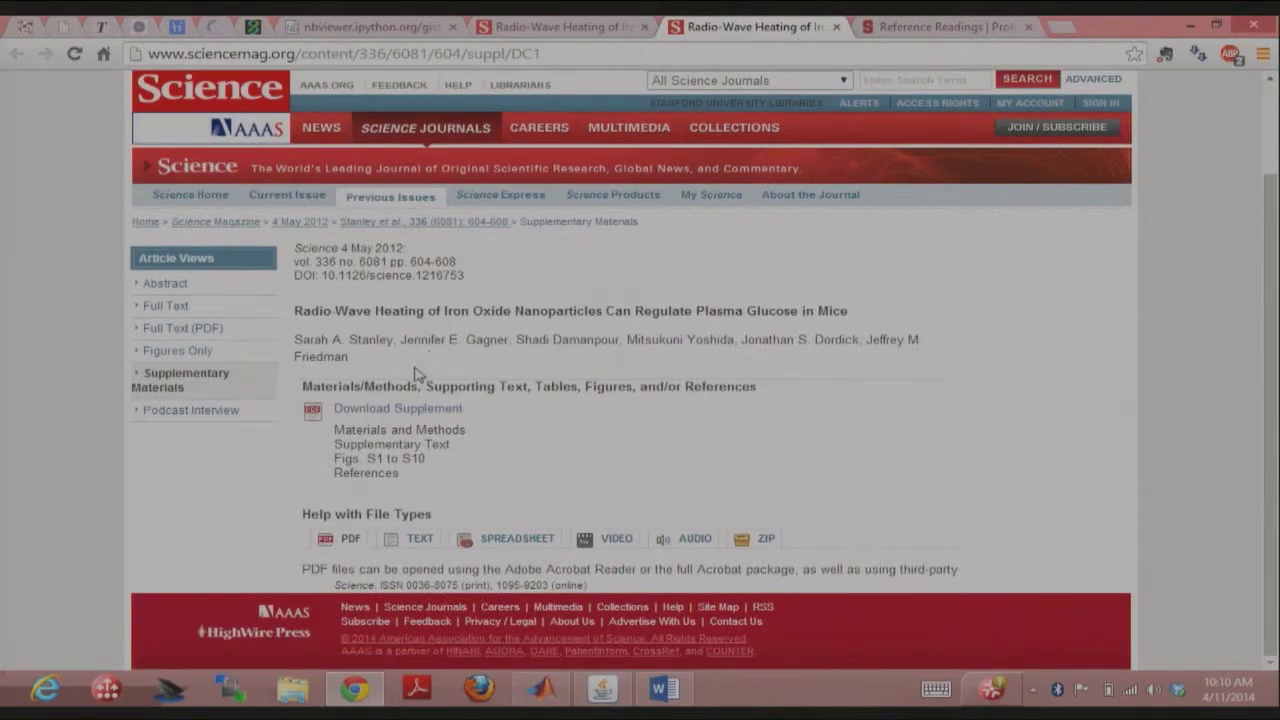
- Open the supplement PDF and scroll to Figure S1's temperature-change curves on page 8
{"action": "left_click", "coordinate": [399, 419]}
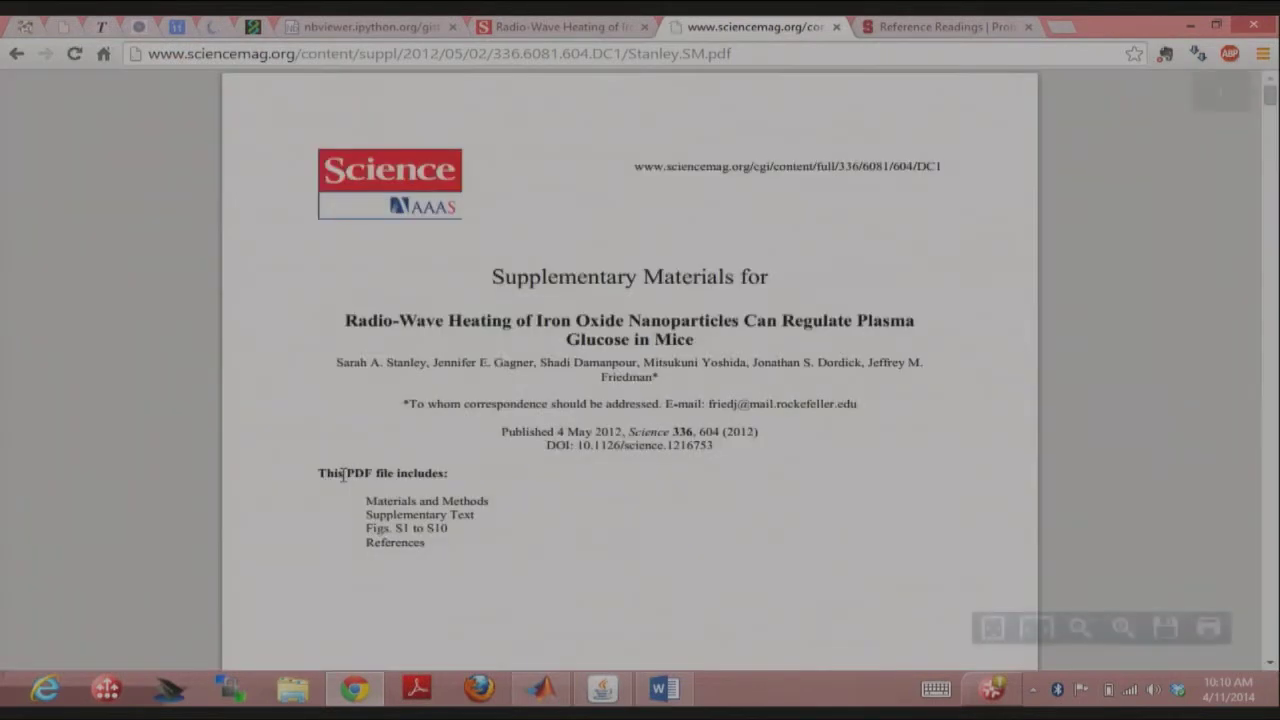
{"action": "scroll", "coordinate": [557, 343], "scroll_direction": "down", "scroll_amount": 10}
{"action": "scroll", "coordinate": [557, 343], "scroll_direction": "down", "scroll_amount": 20}
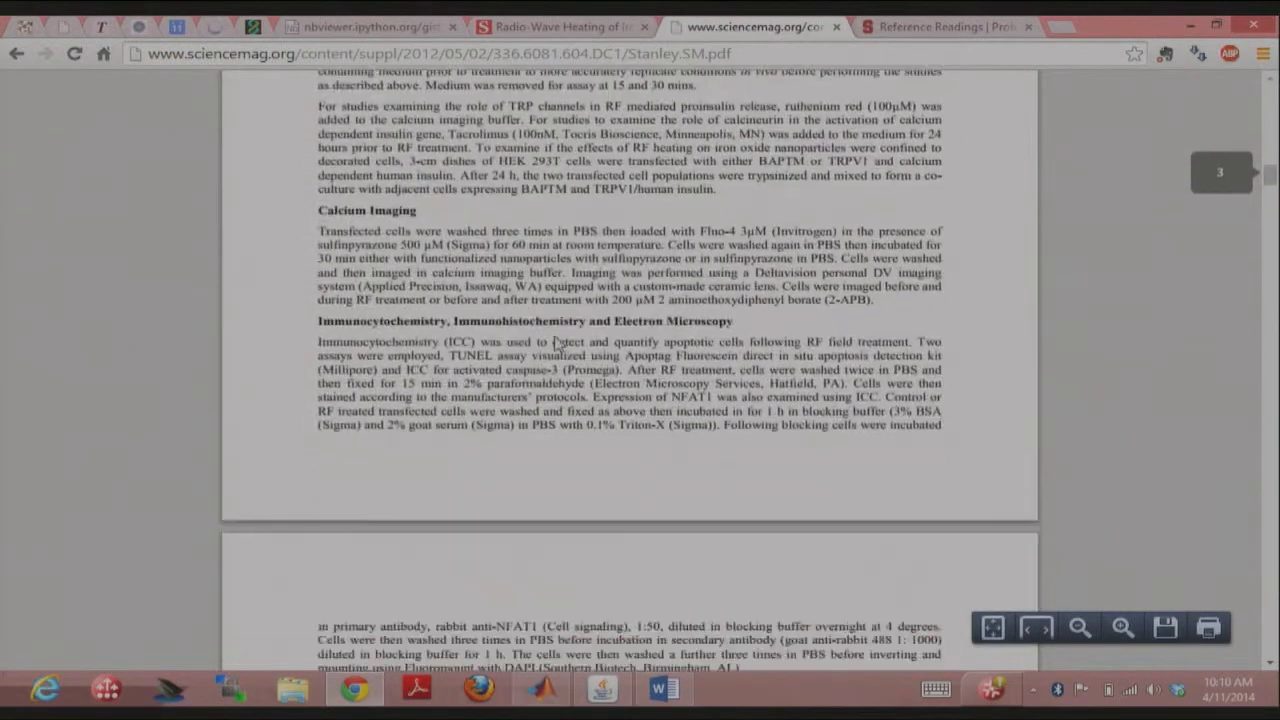
{"action": "scroll", "coordinate": [557, 343], "scroll_direction": "down", "scroll_amount": 20}
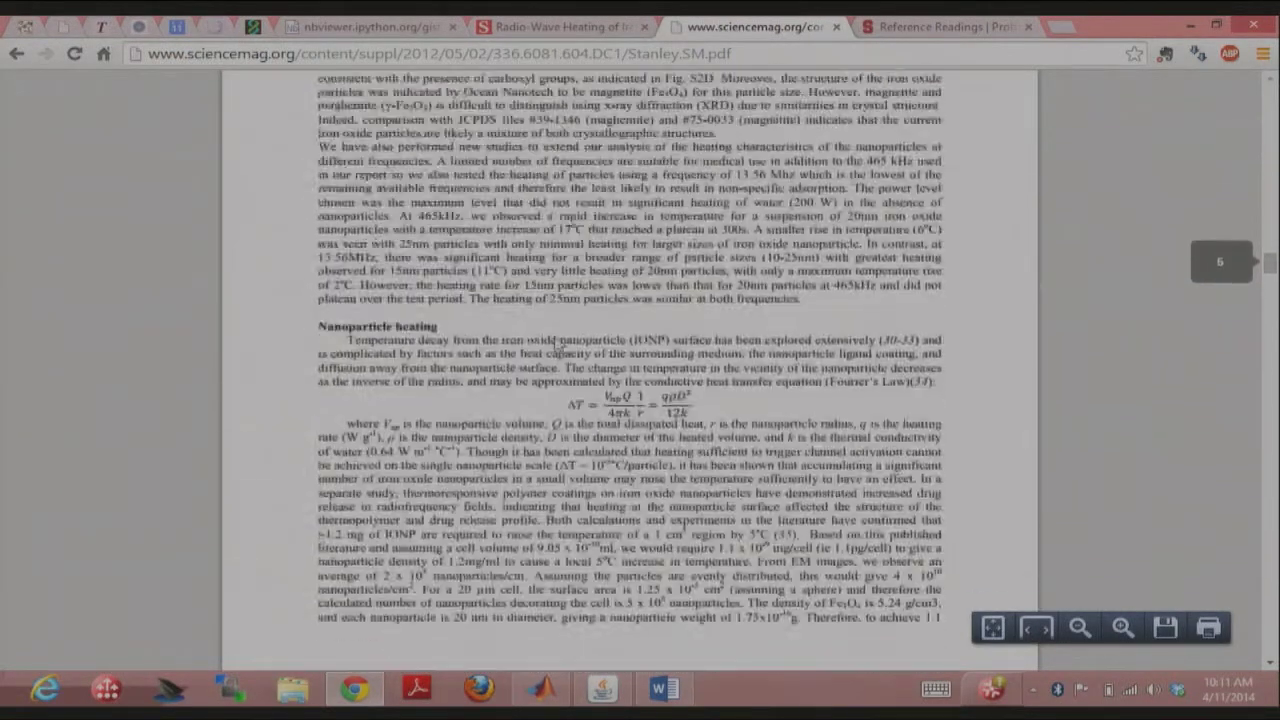
{"action": "scroll", "coordinate": [557, 343], "scroll_direction": "up", "scroll_amount": 1}
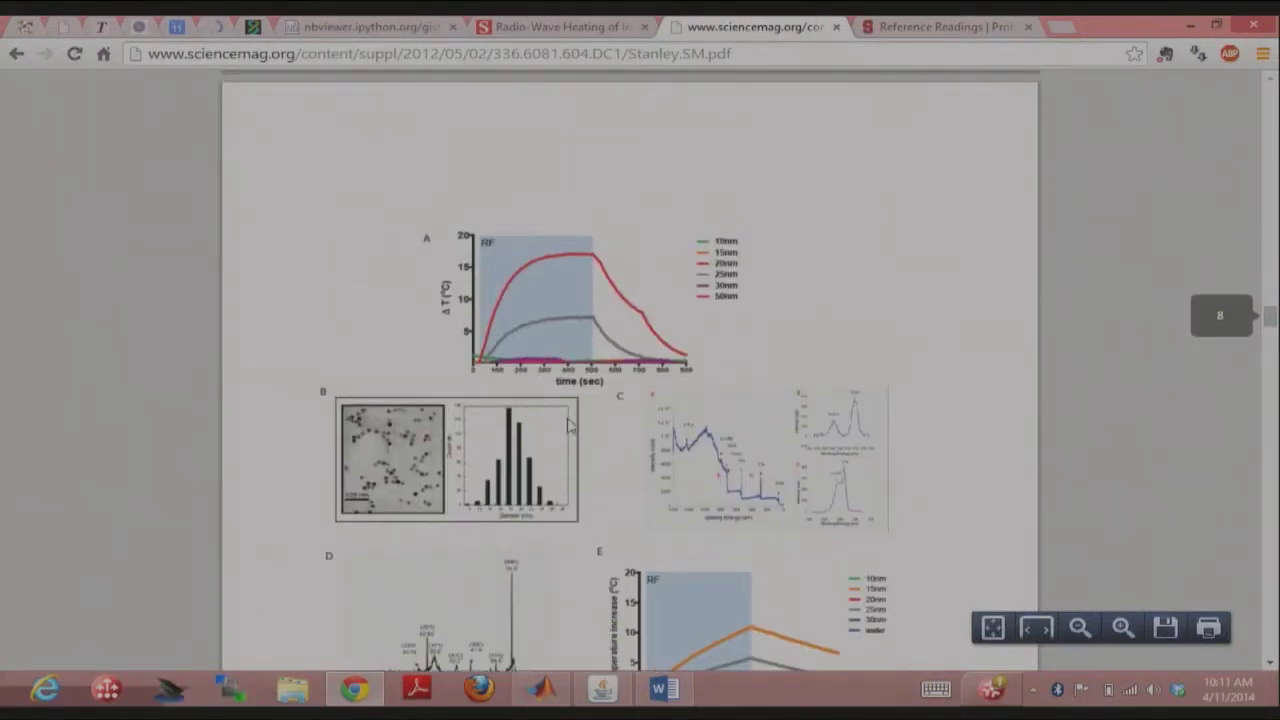
{"action": "scroll", "coordinate": [569, 425], "scroll_direction": "down", "scroll_amount": 2}
{"action": "scroll", "coordinate": [569, 425], "scroll_direction": "up", "scroll_amount": 6}
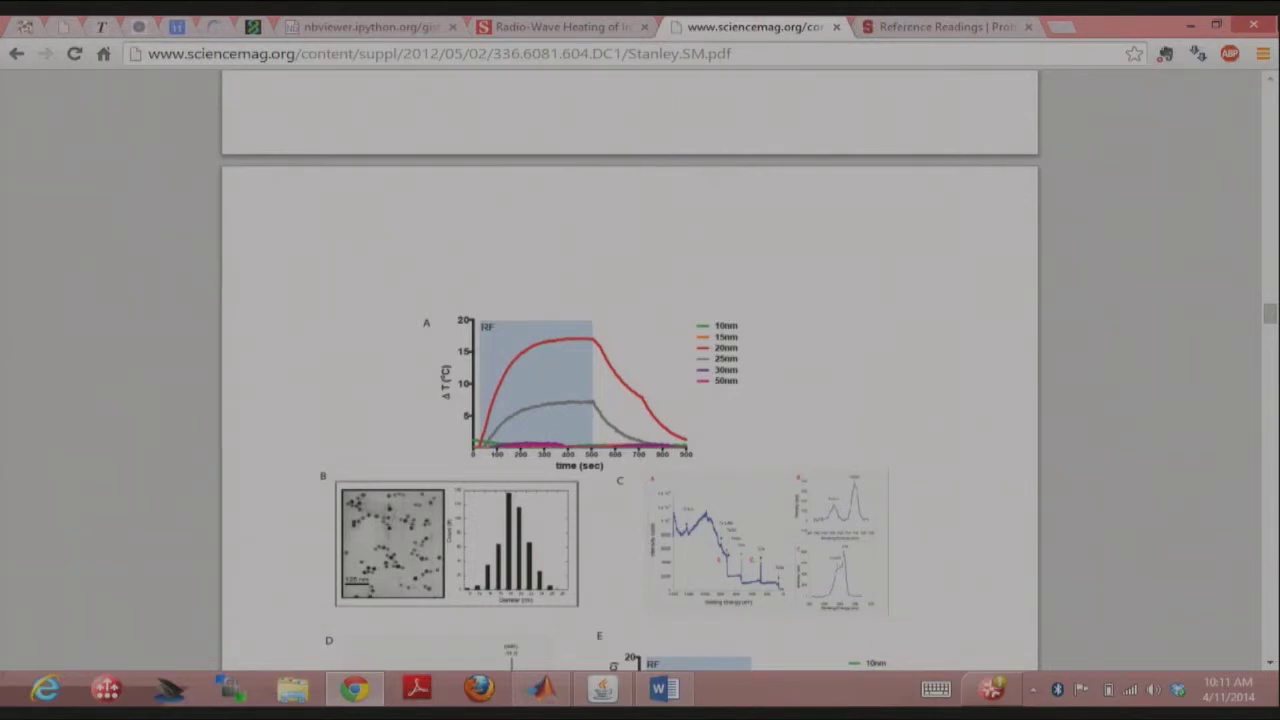
- Launch Snipping Tool by searching for 'snipping'
{"action": "mouse_move", "coordinate": [1277, 22]}
{"action": "left_click", "coordinate": [1238, 178]}
{"action": "type", "text": "snipping"}
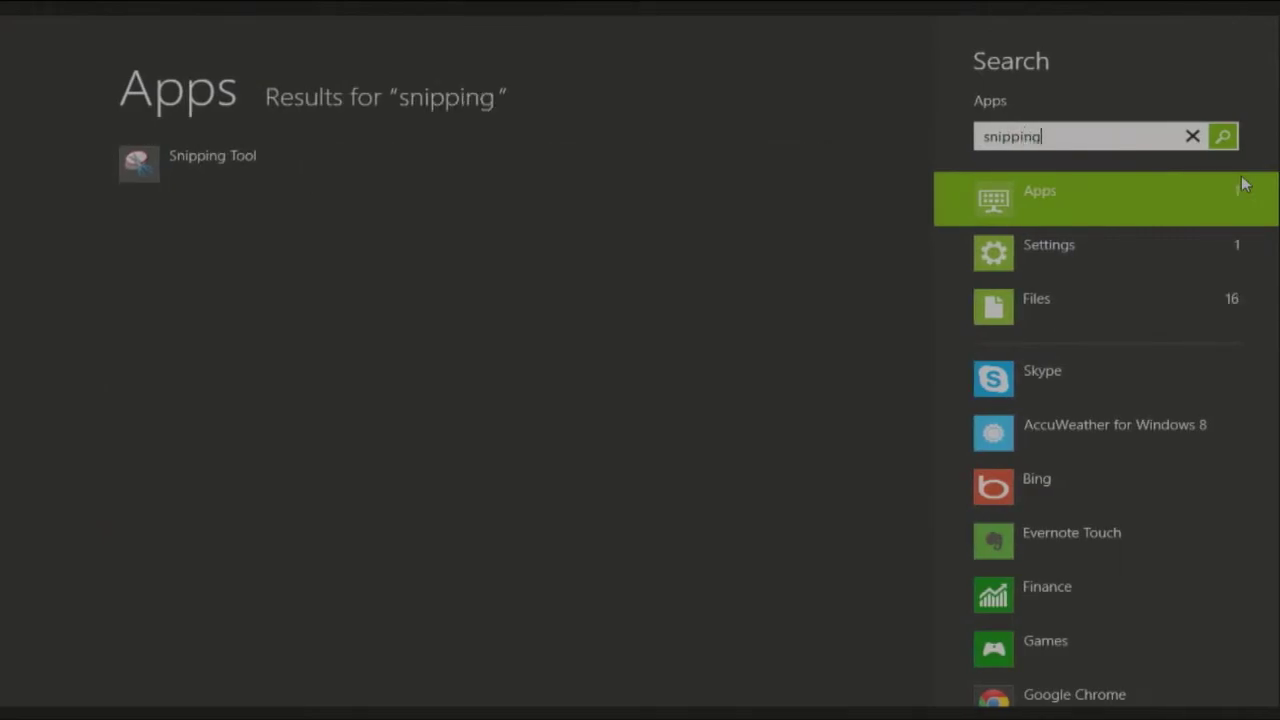
{"action": "key", "text": "Return"}
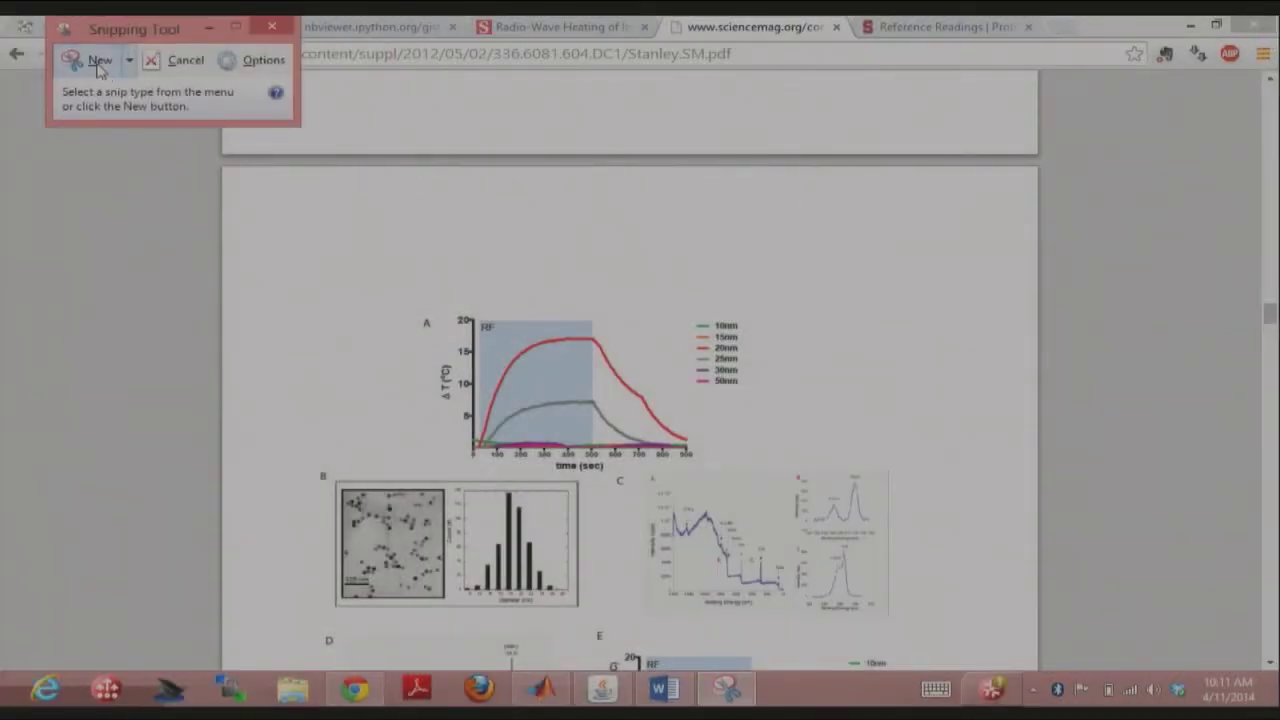
- Snip panel A's temperature-versus-time chart from the zoomed PDF
{"action": "left_click", "coordinate": [100, 61]}
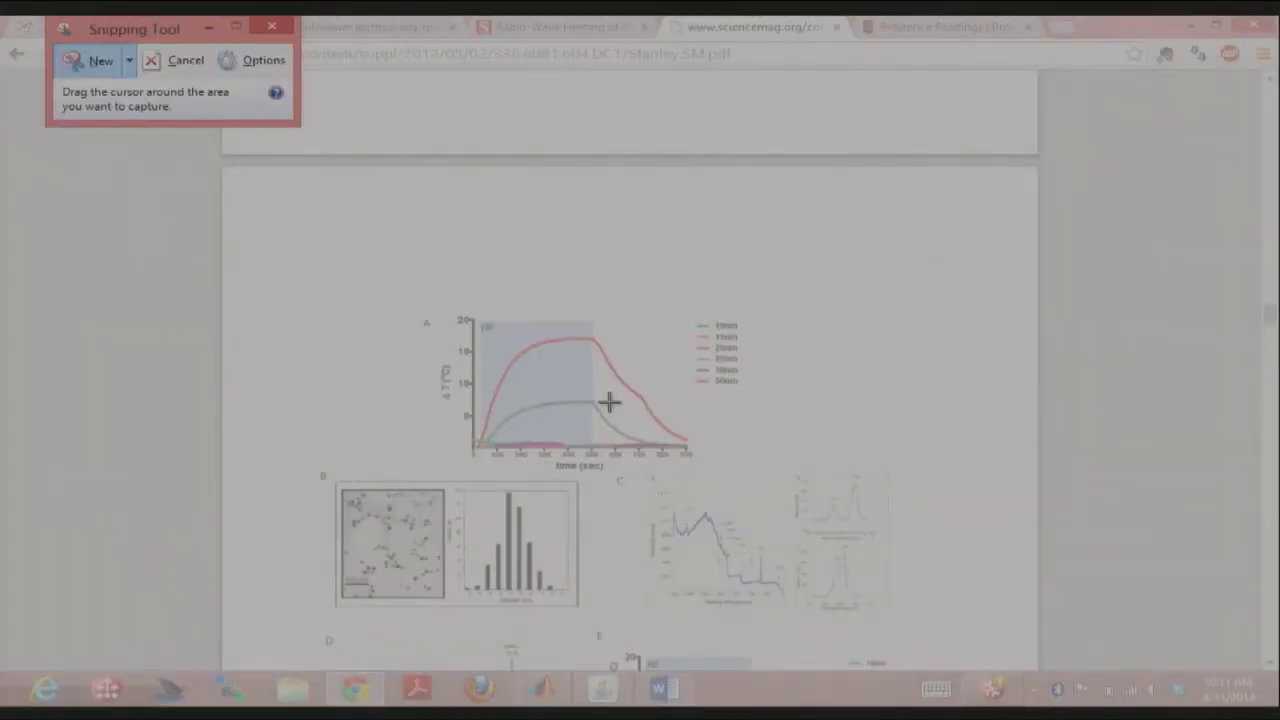
{"action": "key", "text": "Escape"}
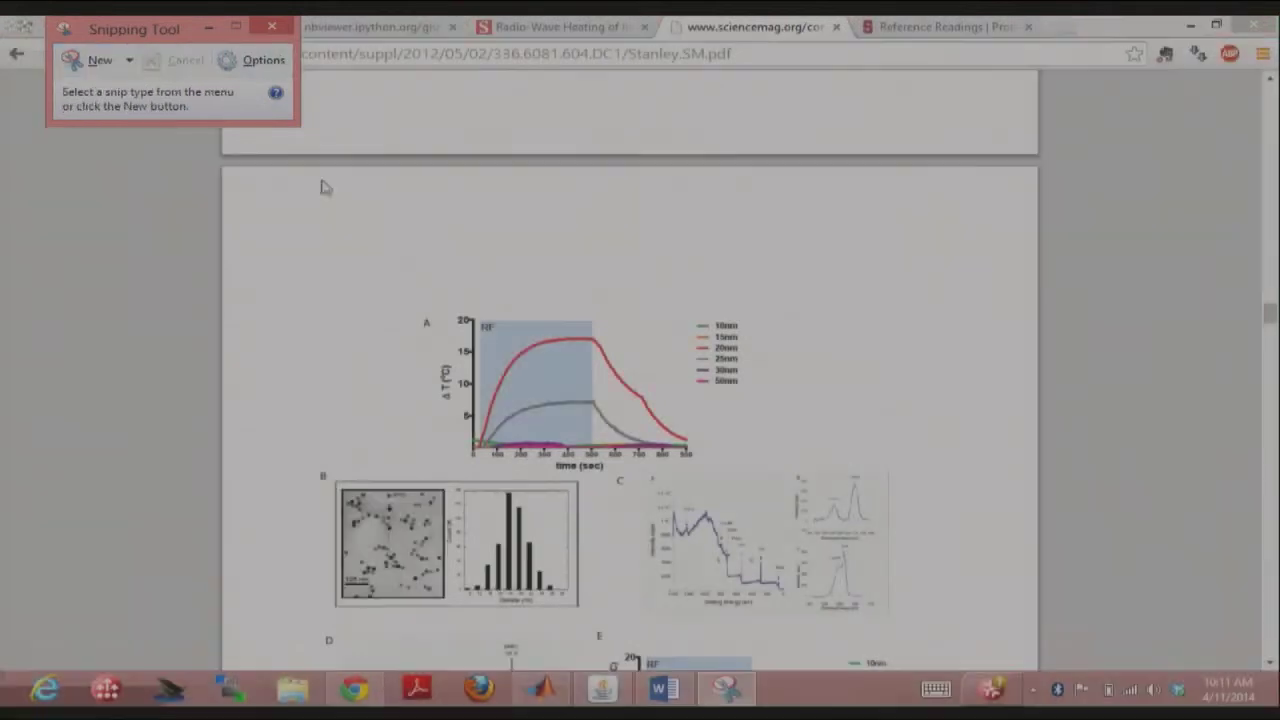
{"action": "scroll", "coordinate": [647, 418], "scroll_direction": "up", "scroll_amount": 1}
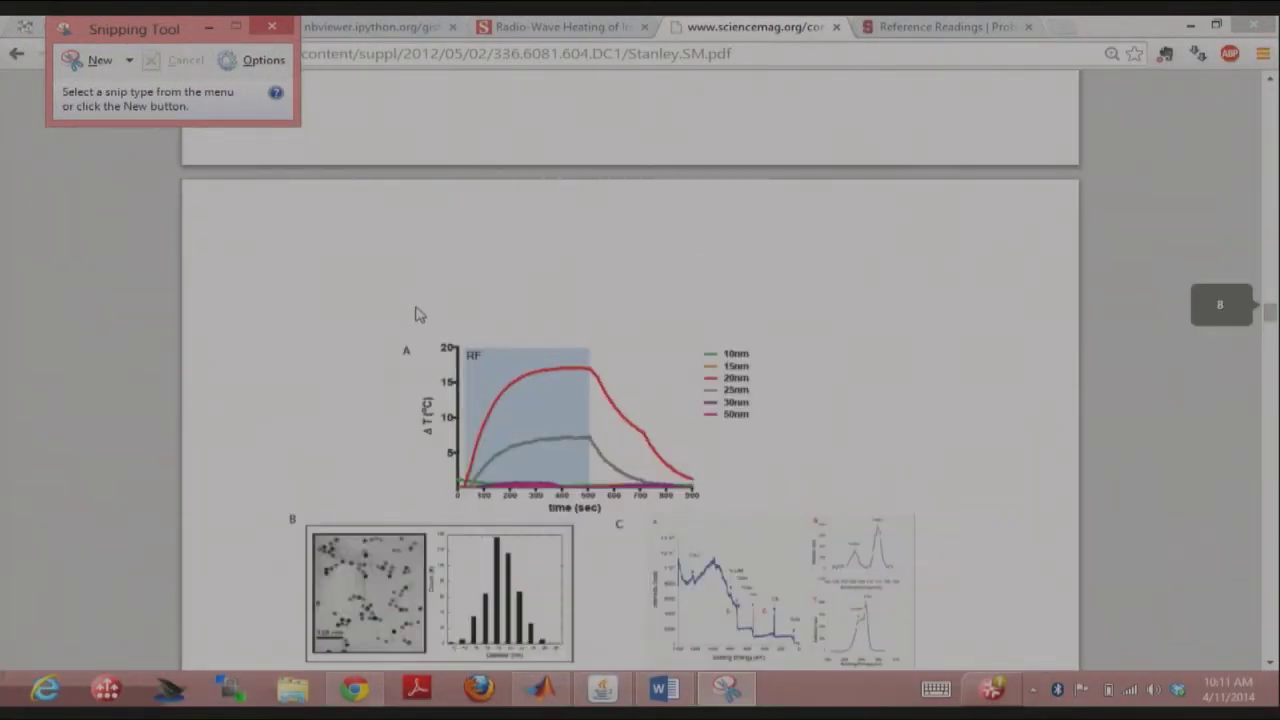
{"action": "scroll", "coordinate": [419, 314], "scroll_direction": "up", "scroll_amount": 1}
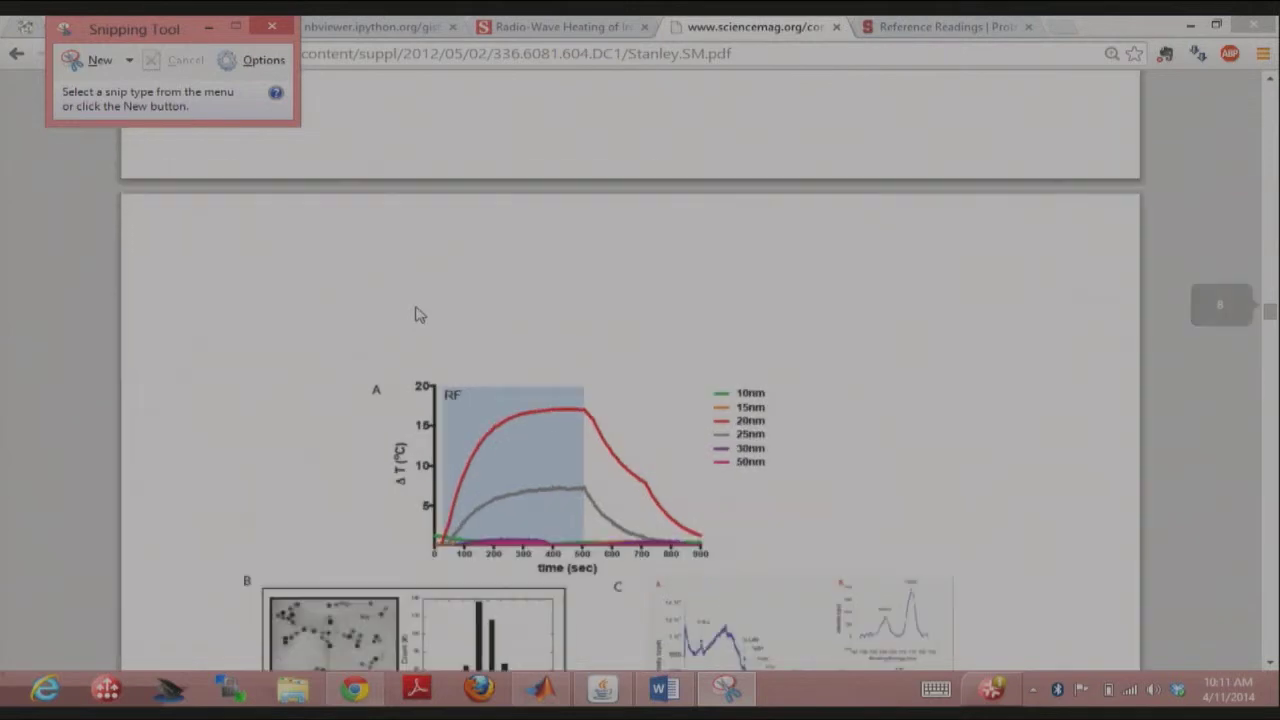
{"action": "left_click", "coordinate": [88, 64]}
{"action": "left_click_drag", "start_coordinate": [348, 351], "coordinate": [838, 578]}
- Save the snip as RadioWaveHeating.PNG, overwriting the earlier file, then switch to DataThief
{"action": "left_click", "coordinate": [270, 204]}
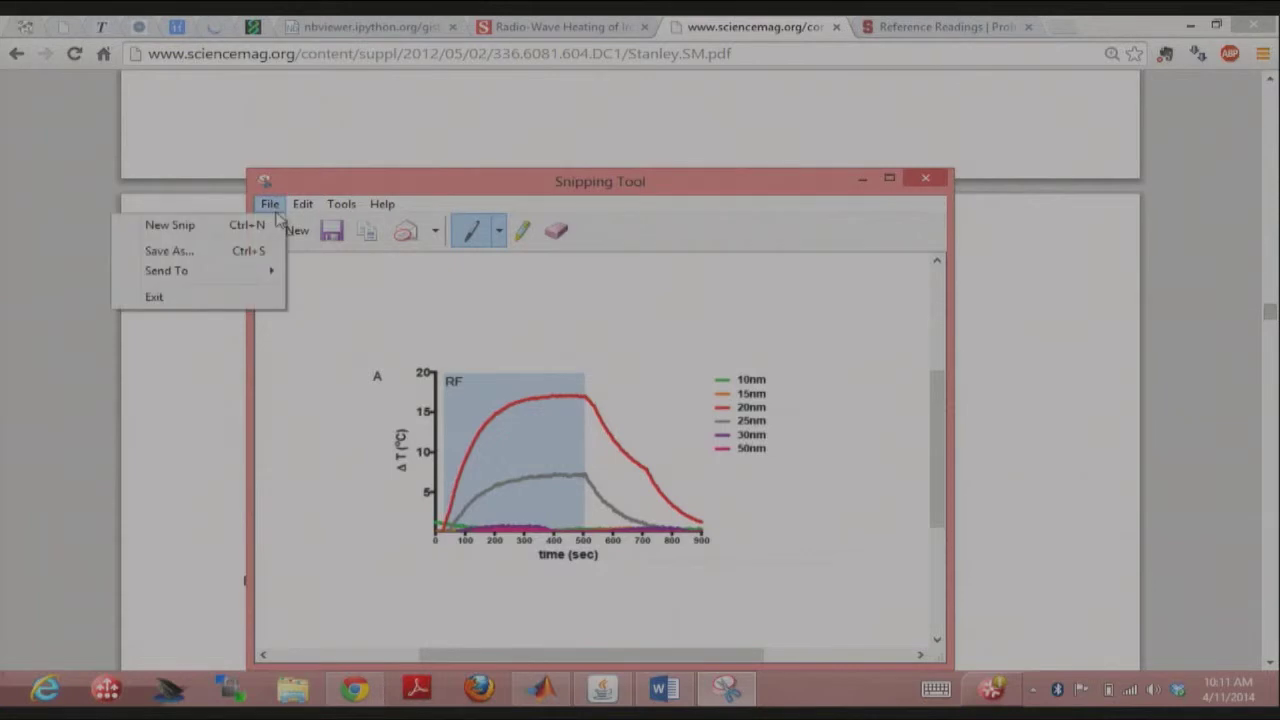
{"action": "left_click", "coordinate": [237, 251]}
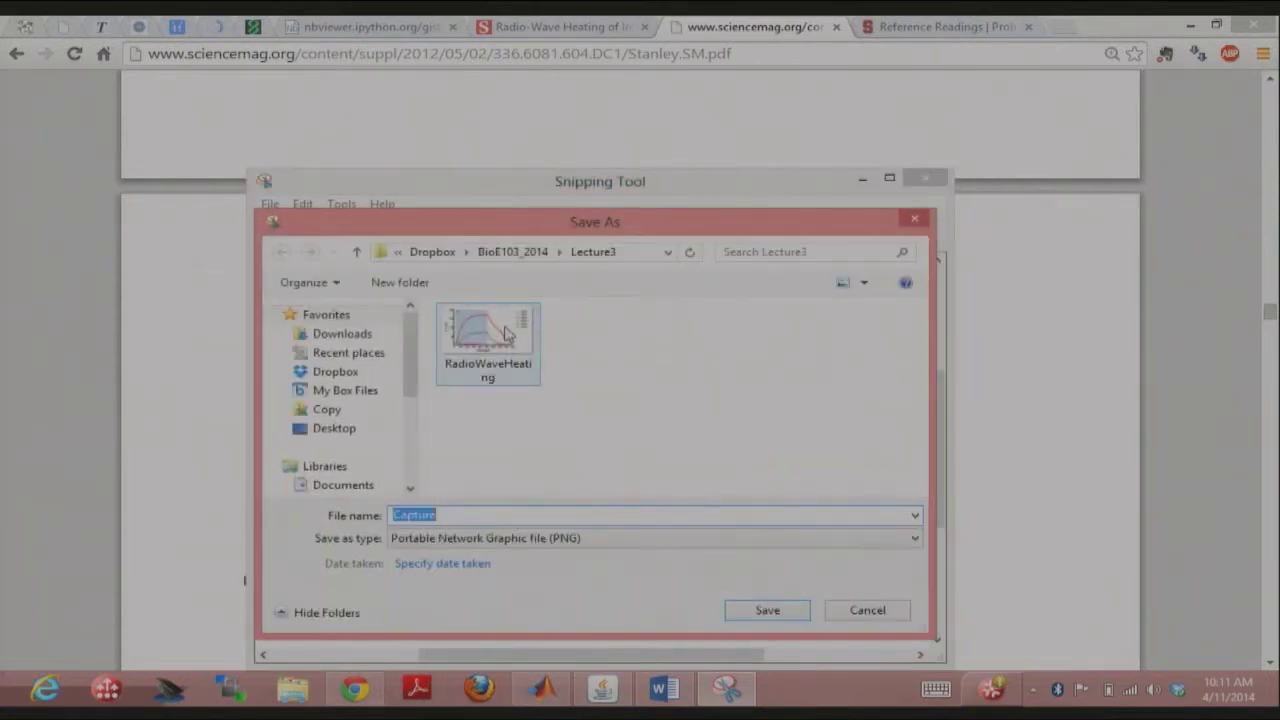
{"action": "left_click", "coordinate": [507, 332]}
{"action": "left_click", "coordinate": [767, 611]}
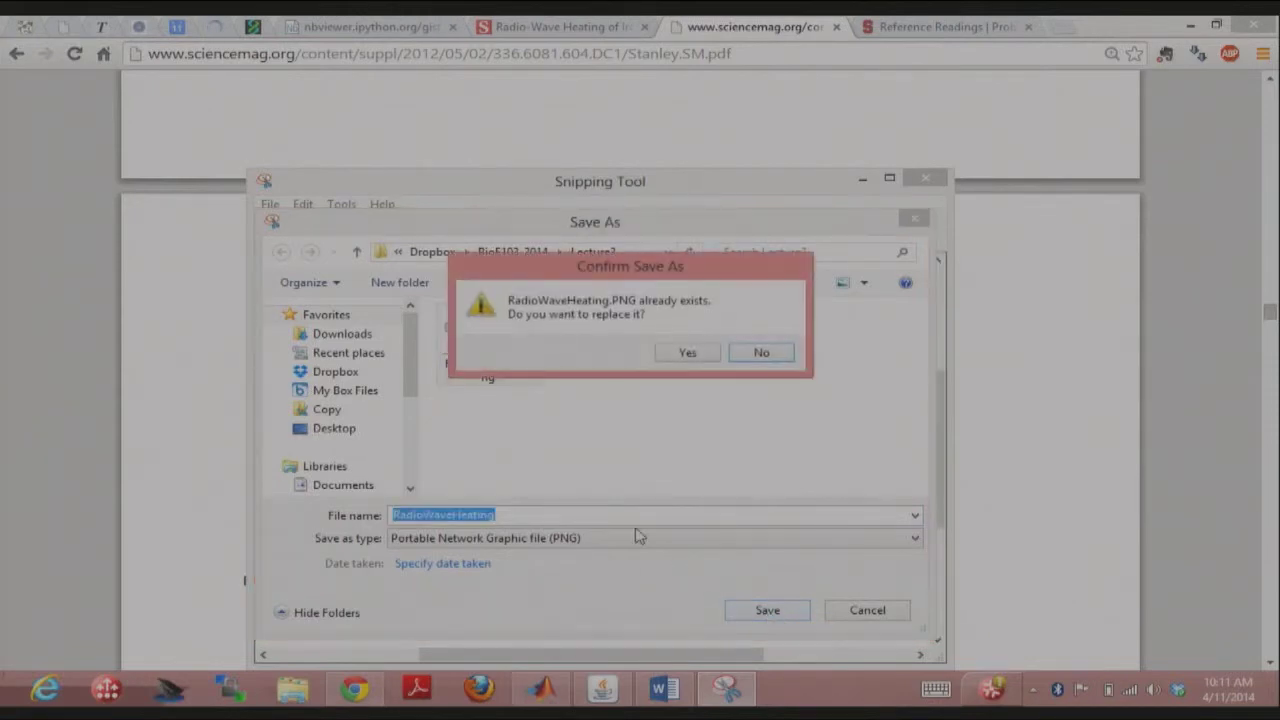
{"action": "key", "text": "Left"}
{"action": "key", "text": "Return"}
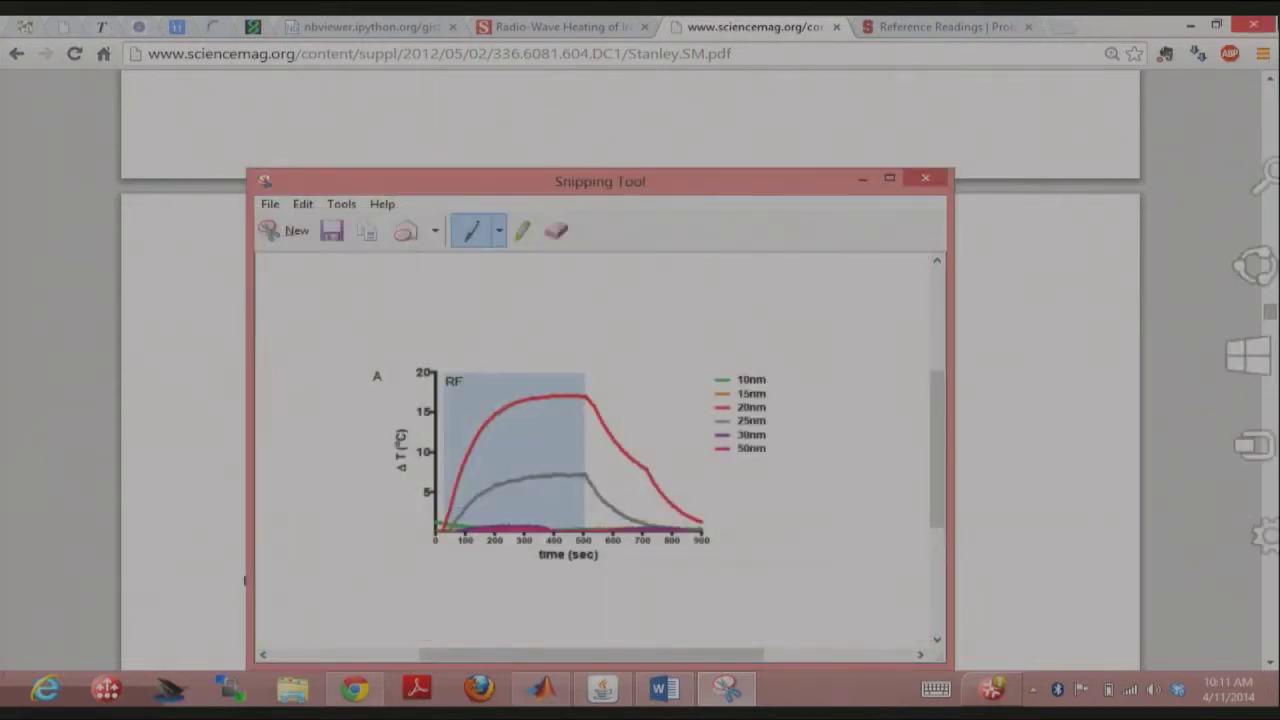
{"action": "mouse_move", "coordinate": [1237, 200]}
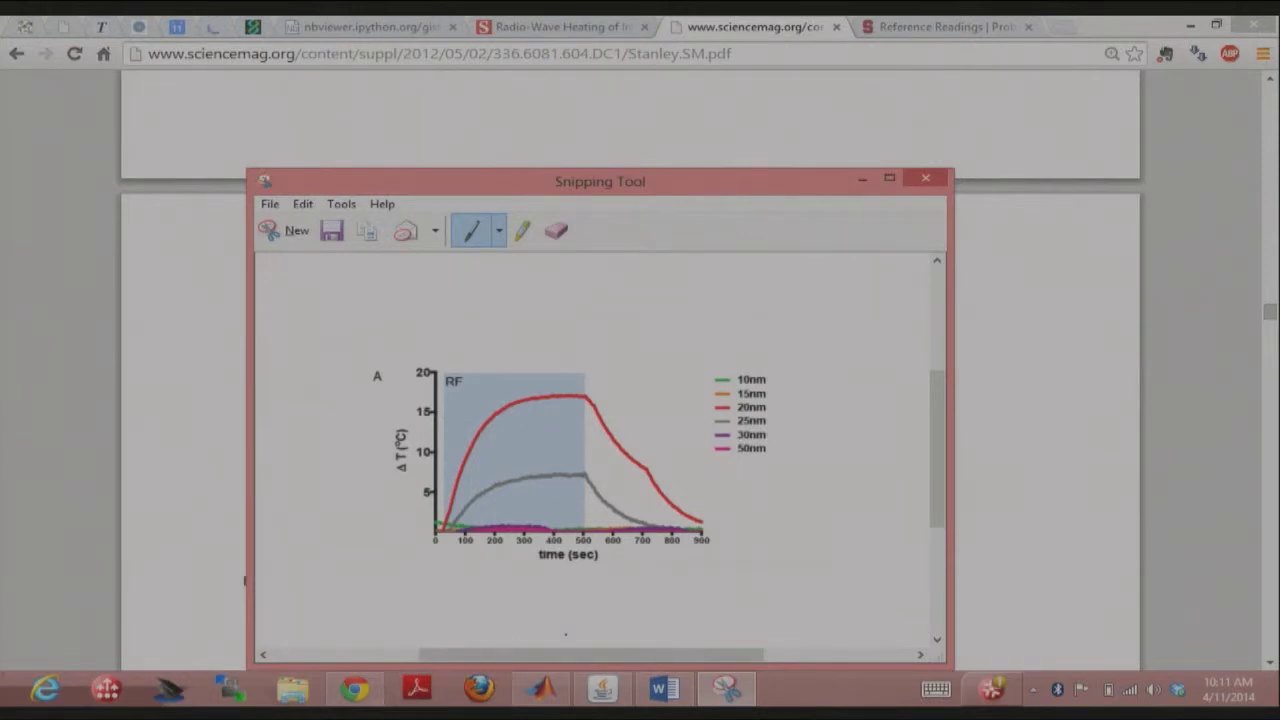
{"action": "left_click", "coordinate": [602, 688]}
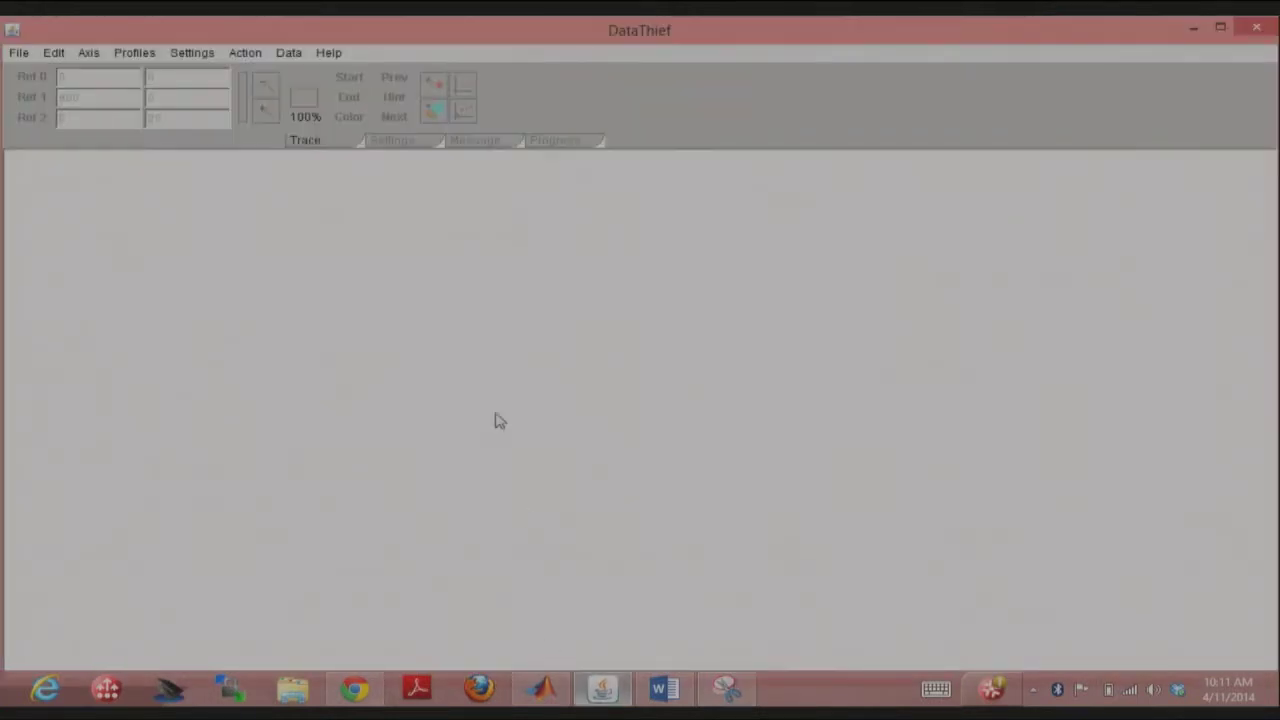
- Load the RadioWaveHeating.PNG image into DataThief
{"action": "left_click", "coordinate": [18, 55]}
{"action": "left_click", "coordinate": [26, 74]}
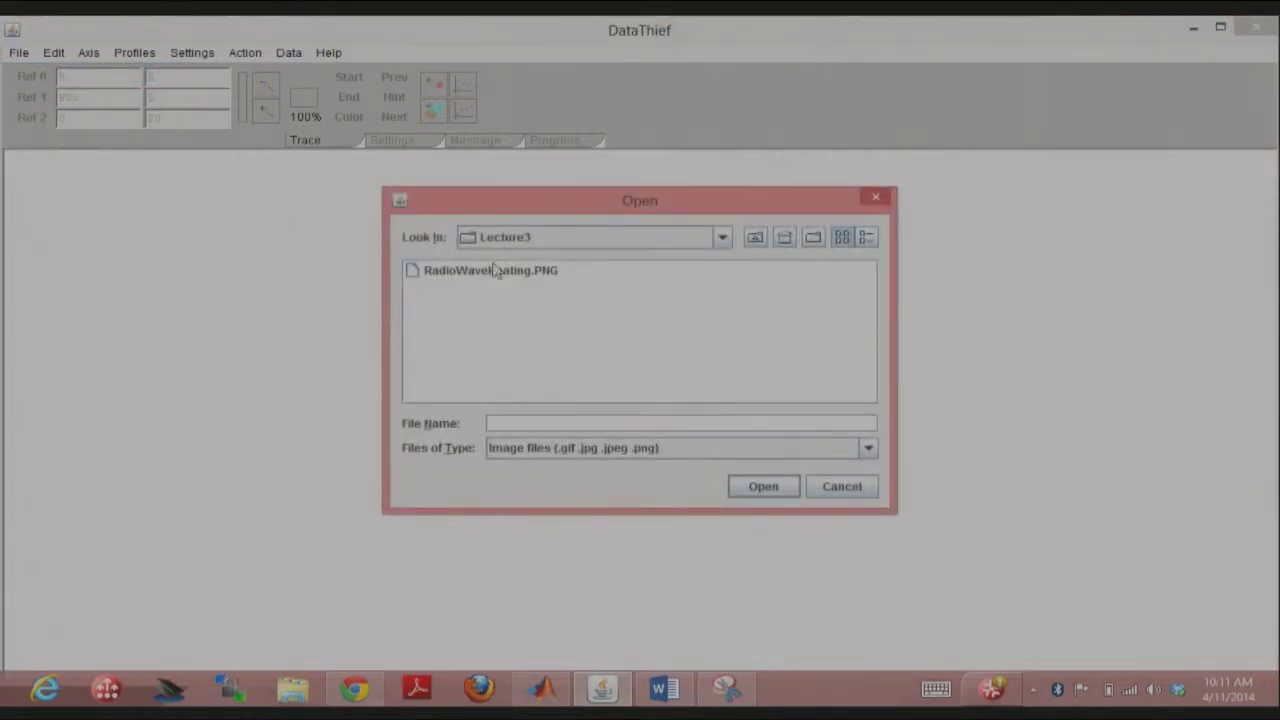
{"action": "left_click", "coordinate": [490, 268]}
{"action": "left_click", "coordinate": [757, 486]}
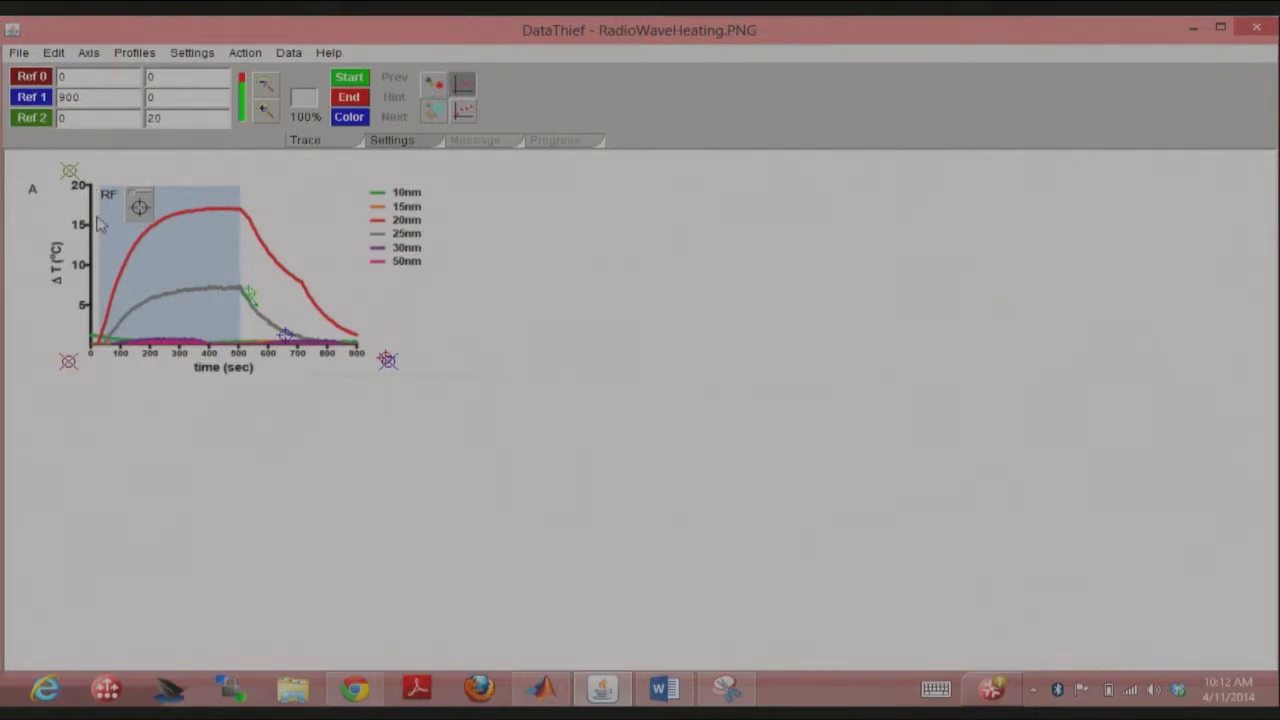
- Pin Ref 0 at the origin, Ref 2 at ΔT 20 and Ref 1 at 900 s
{"action": "left_click_drag", "start_coordinate": [72, 360], "coordinate": [89, 343]}
{"action": "left_click", "coordinate": [50, 84]}
{"action": "mouse_move", "coordinate": [69, 171]}
{"action": "left_mouse_down"}
{"action": "mouse_move", "coordinate": [91, 165]}
{"action": "mouse_move", "coordinate": [92, 185]}
{"action": "left_mouse_up"}
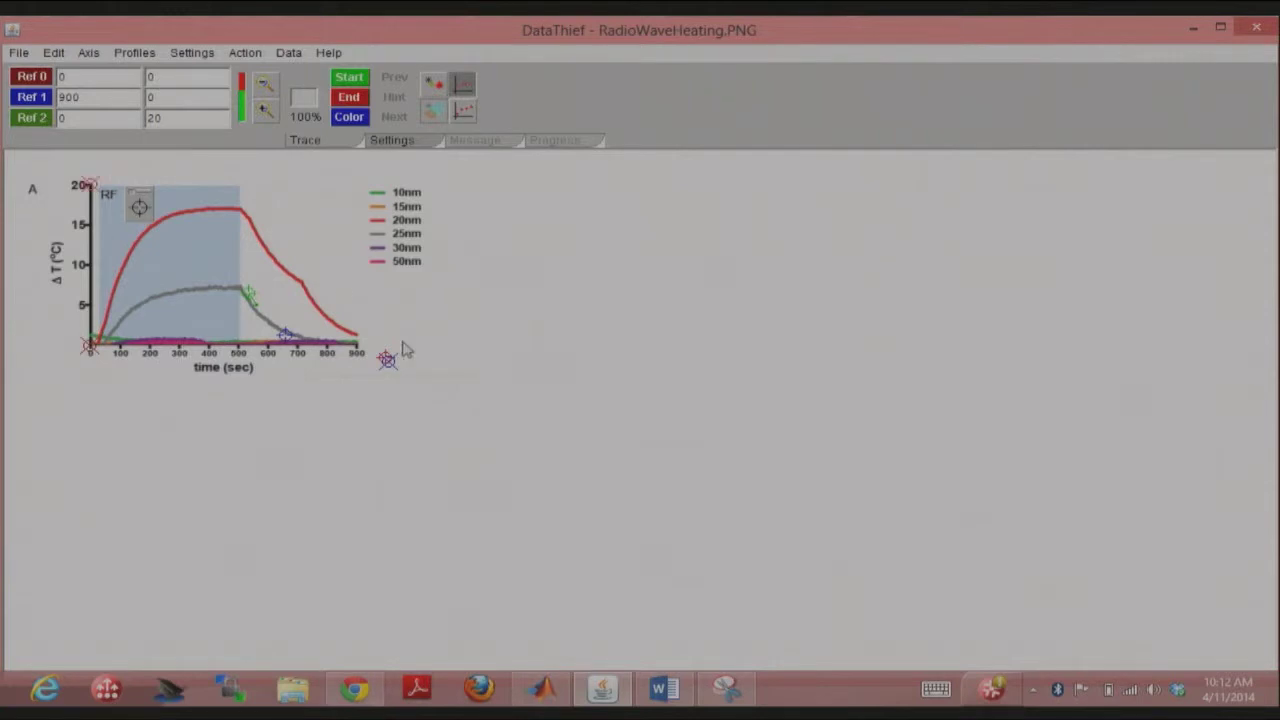
{"action": "mouse_move", "coordinate": [388, 358]}
{"action": "left_mouse_down"}
{"action": "mouse_move", "coordinate": [355, 341]}
{"action": "mouse_move", "coordinate": [383, 357]}
{"action": "left_mouse_up"}
{"action": "left_click_drag", "start_coordinate": [386, 355], "coordinate": [357, 341]}
{"action": "left_click", "coordinate": [95, 56]}
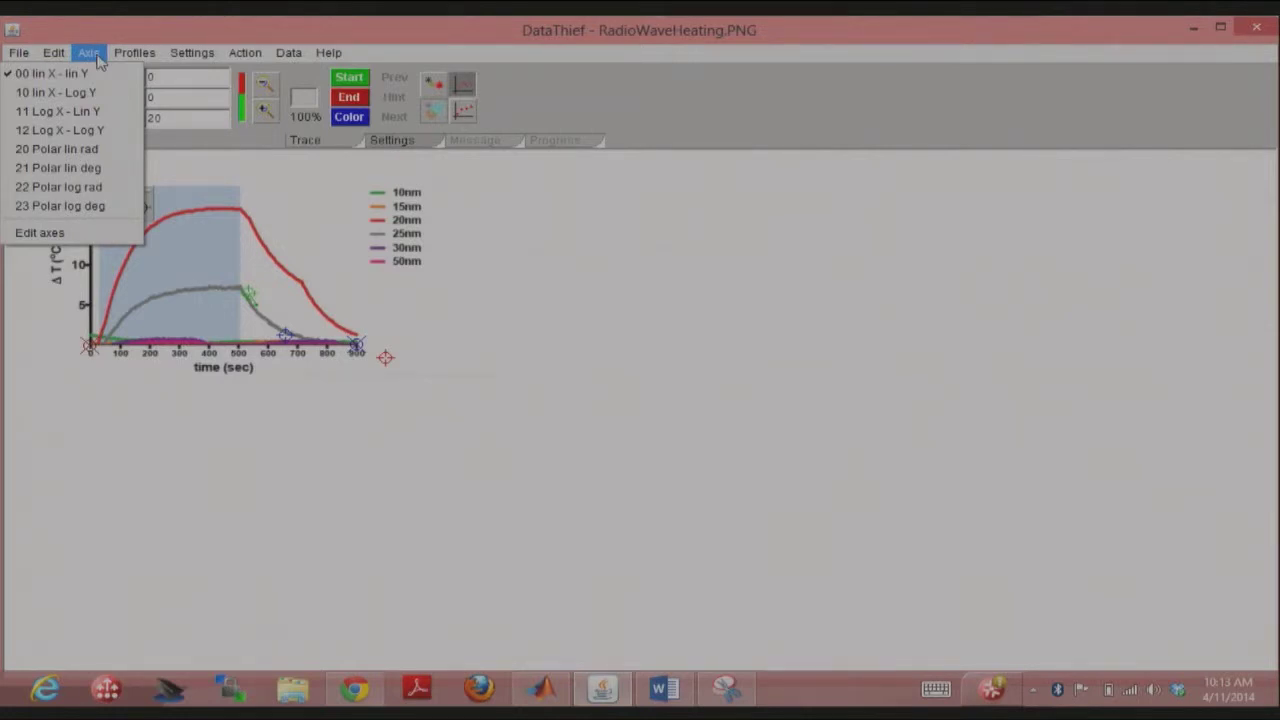
{"action": "mouse_move", "coordinate": [134, 55]}
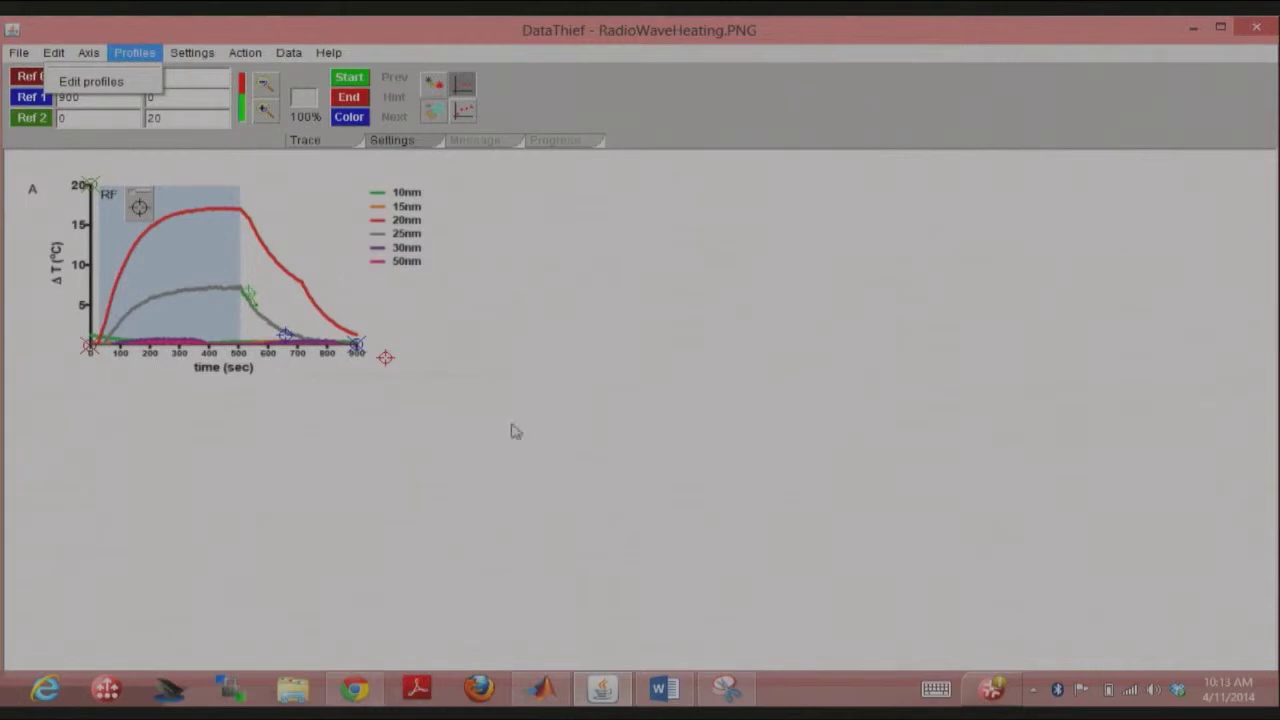
{"action": "left_click", "coordinate": [660, 688]}
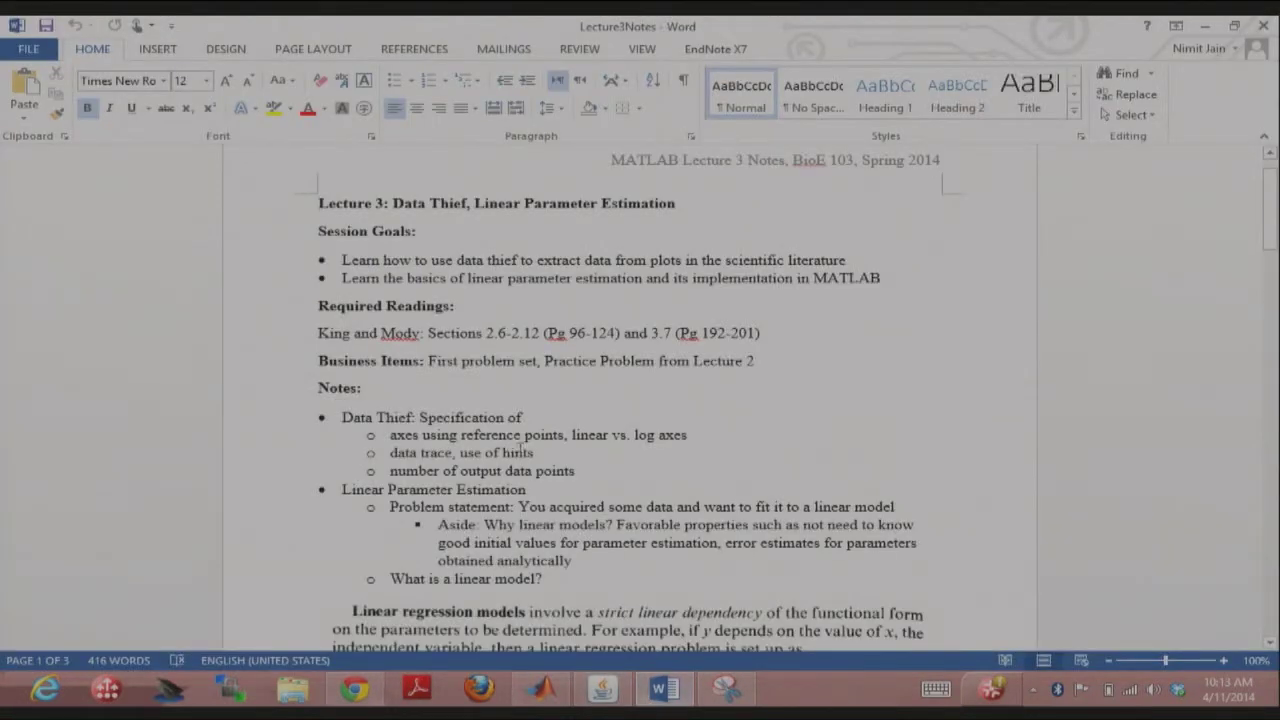
{"action": "left_click", "coordinate": [725, 692]}
{"action": "left_click", "coordinate": [602, 688]}
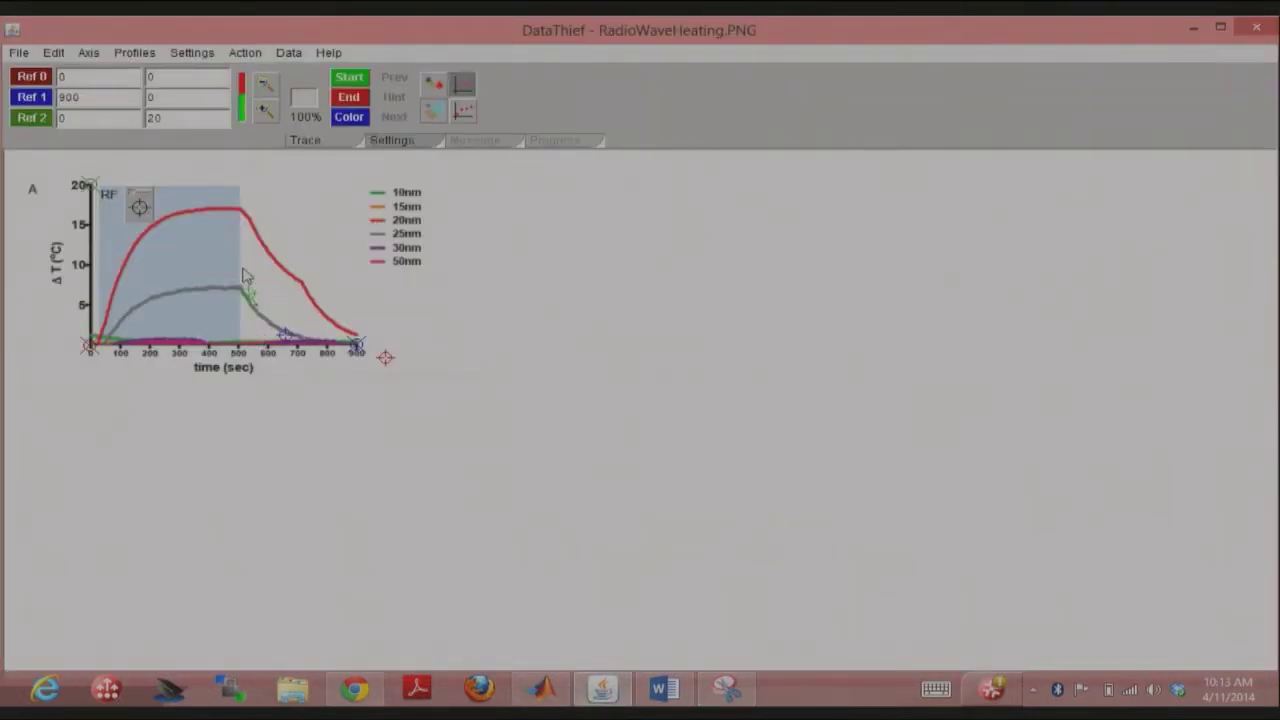
- Put the Start marker on the grey curve's peak near 500 s and the intermediate point near 625 s
{"action": "mouse_move", "coordinate": [385, 357]}
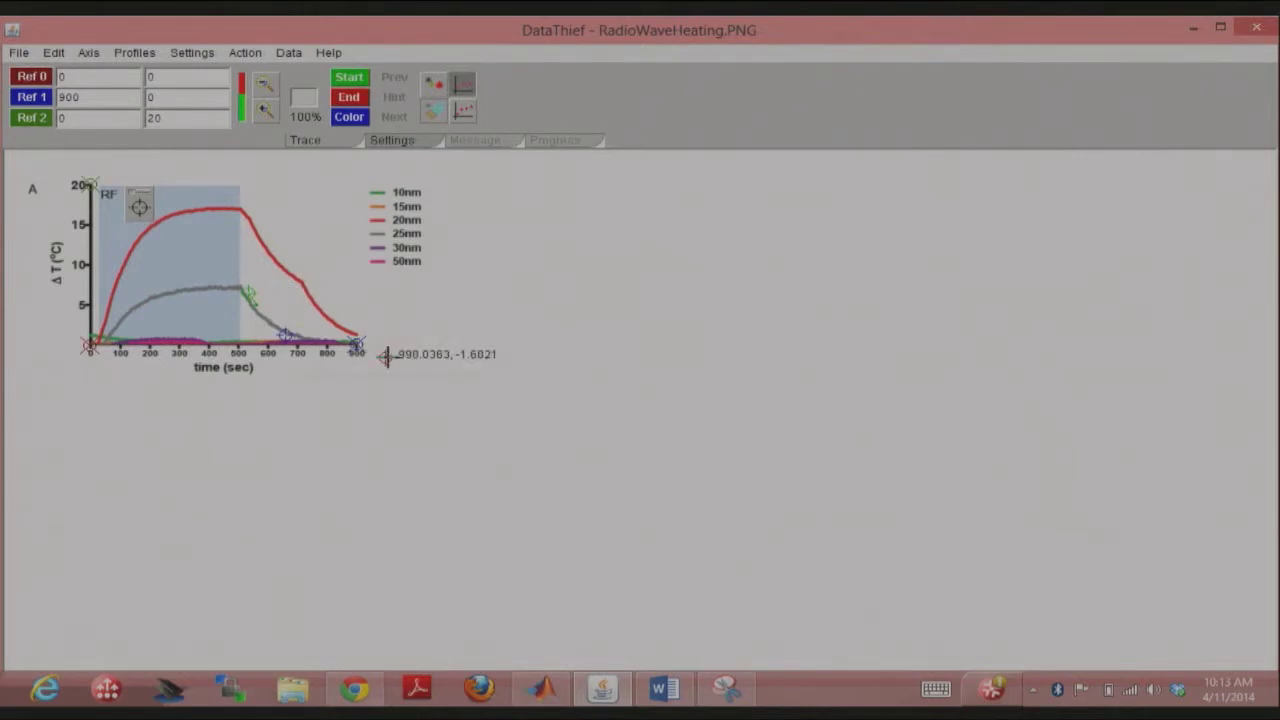
{"action": "mouse_move", "coordinate": [353, 345]}
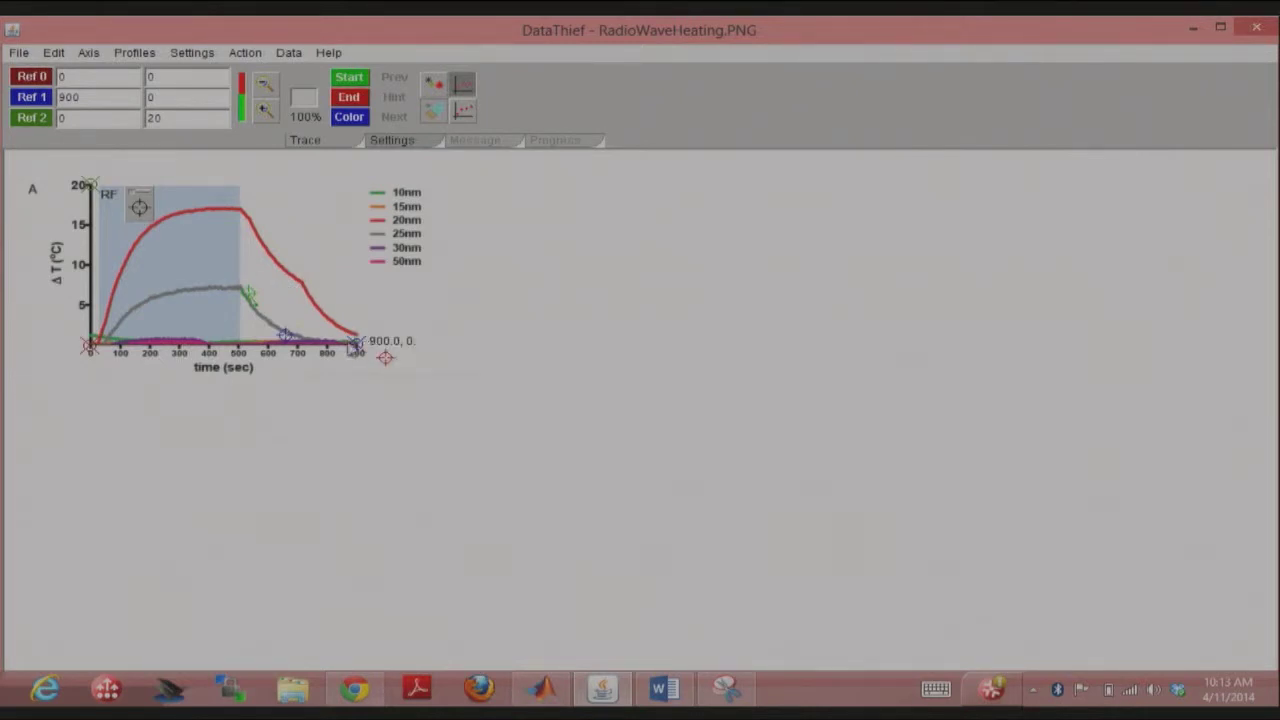
{"action": "mouse_move", "coordinate": [285, 333]}
{"action": "left_click_drag", "start_coordinate": [248, 293], "coordinate": [243, 292]}
{"action": "left_click_drag", "start_coordinate": [285, 333], "coordinate": [285, 333]}
{"action": "left_click_drag", "start_coordinate": [240, 287], "coordinate": [240, 287]}
{"action": "left_click_drag", "start_coordinate": [240, 288], "coordinate": [240, 288]}
{"action": "left_click_drag", "start_coordinate": [294, 338], "coordinate": [274, 327]}
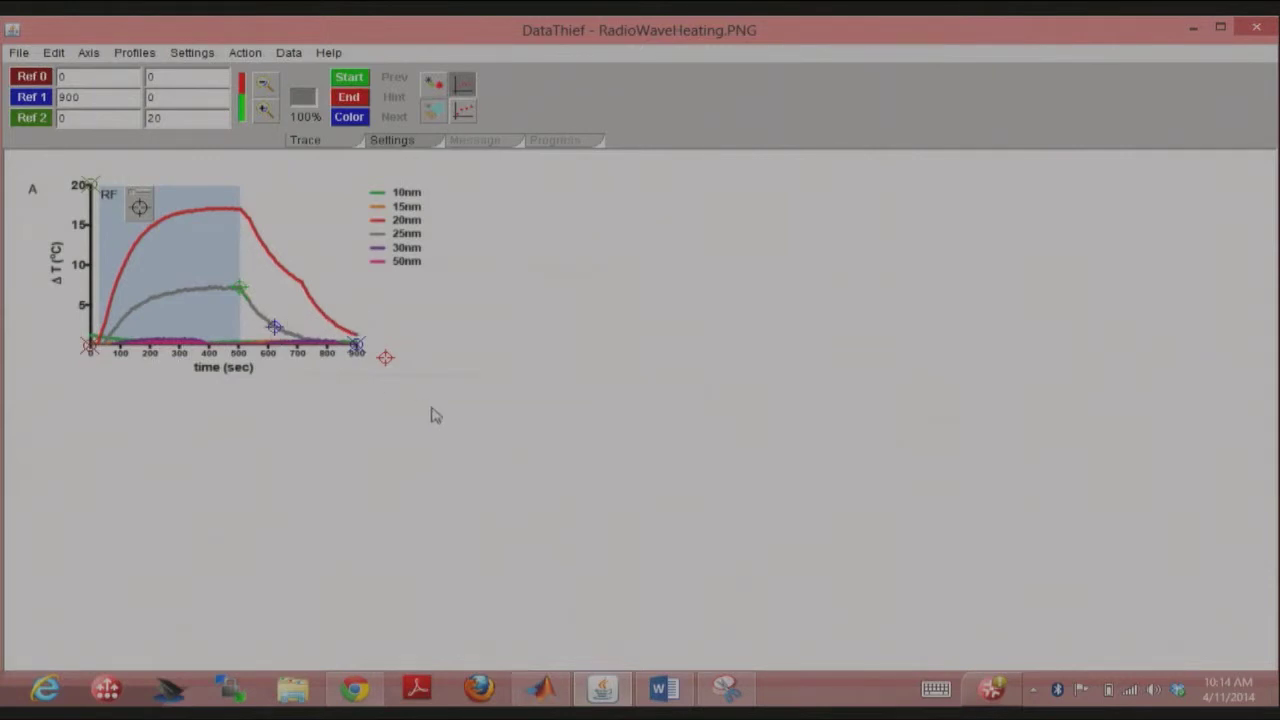
{"action": "left_click_drag", "start_coordinate": [385, 358], "coordinate": [316, 340]}
- Run the trace along the grey 25nm curve between the markers
{"action": "left_click", "coordinate": [464, 113]}
{"action": "left_click", "coordinate": [435, 95]}
{"action": "left_click", "coordinate": [466, 114]}
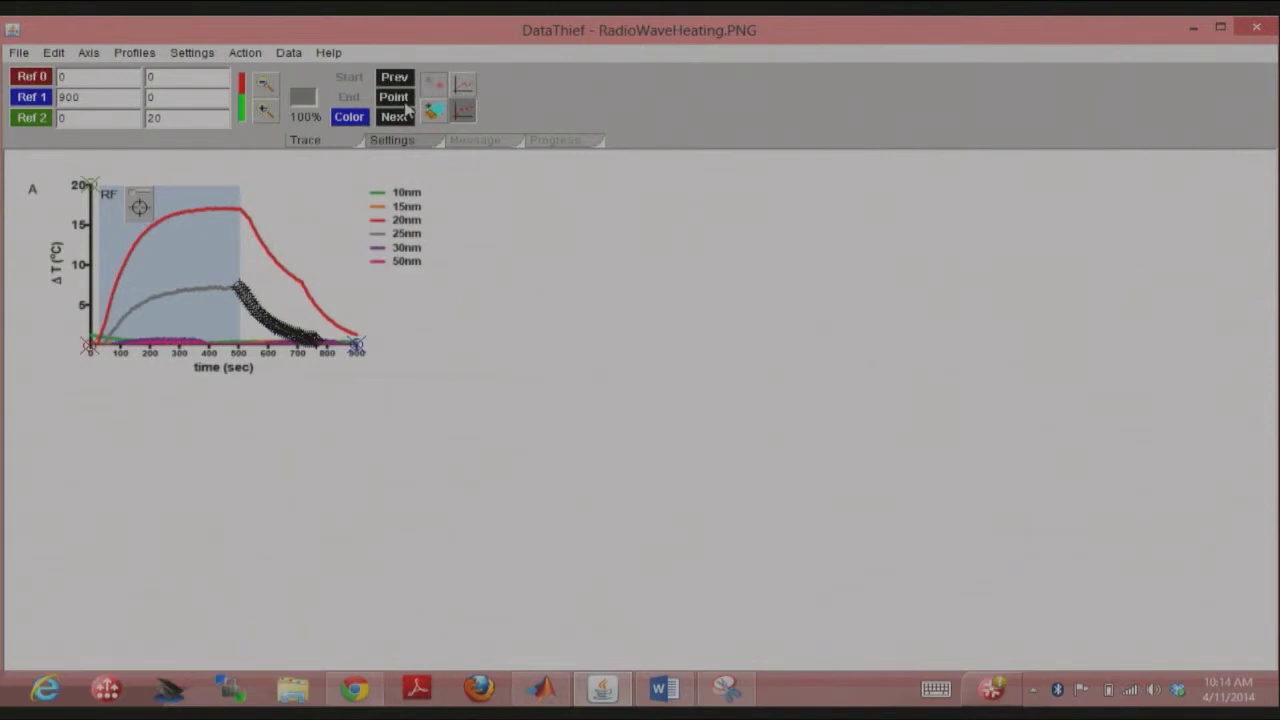
- Stop the trace once the grey curve's cooling segment has been followed
{"action": "left_click", "coordinate": [463, 88]}
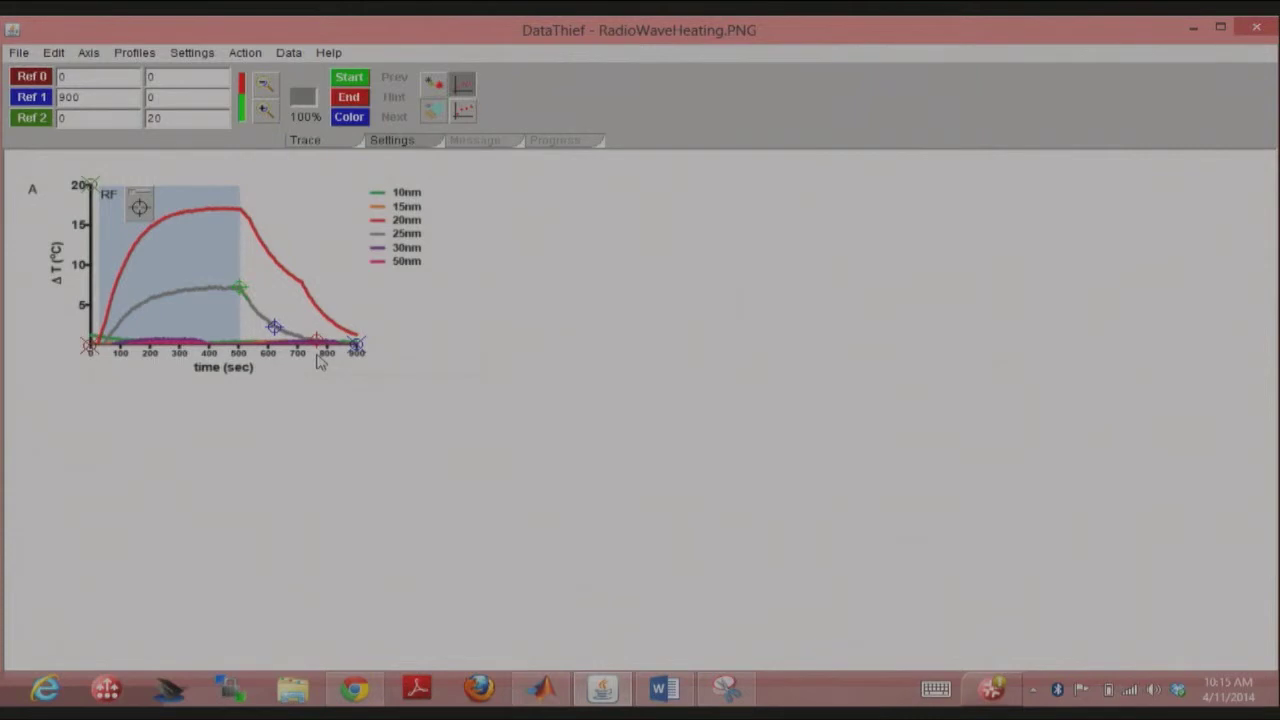
- Set the trace Input distance to 10 and auto-trace the grey curve
{"action": "left_click", "coordinate": [392, 140]}
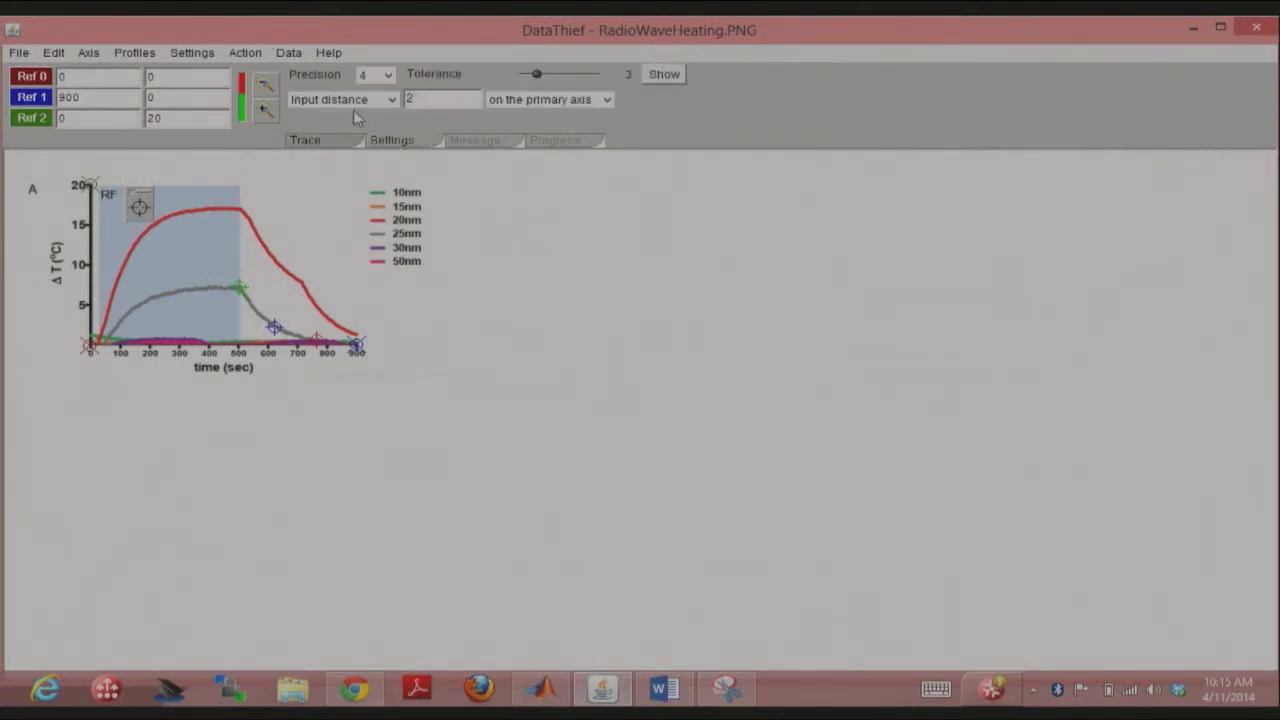
{"action": "left_click", "coordinate": [426, 100]}
{"action": "left_click_drag", "start_coordinate": [426, 100], "coordinate": [387, 102]}
{"action": "type", "text": "10"}
{"action": "left_click", "coordinate": [351, 142]}
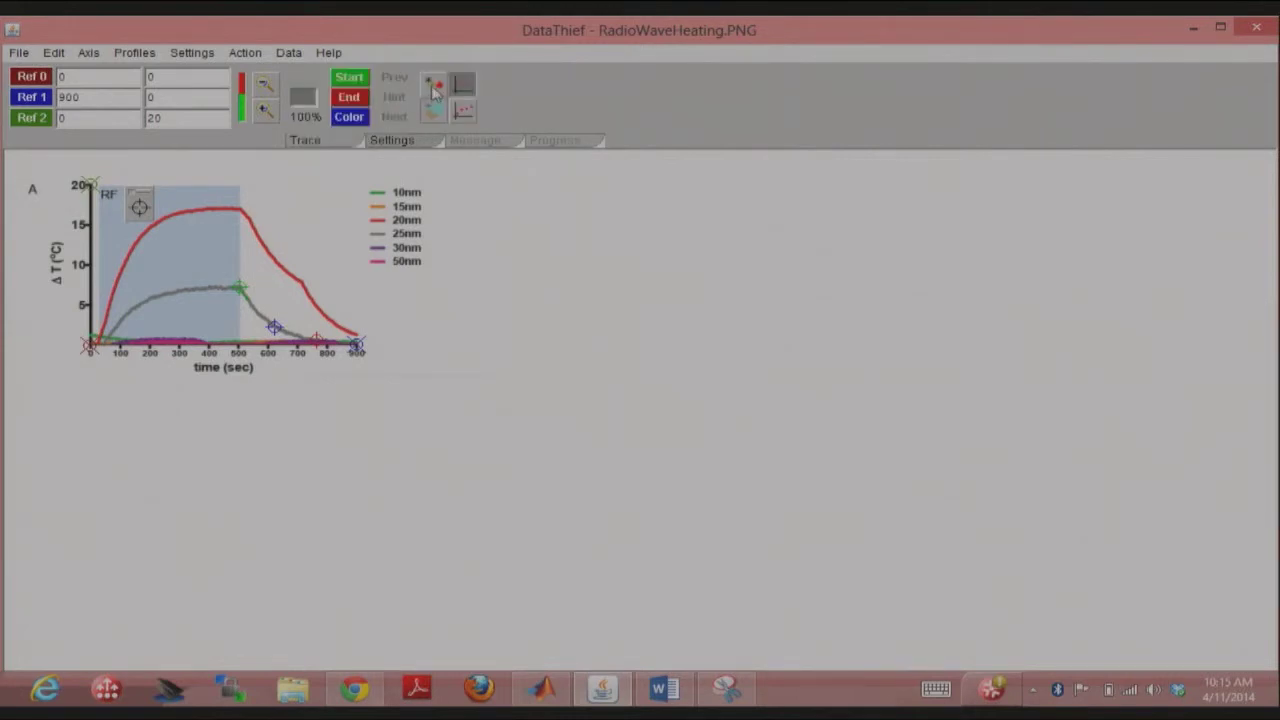
{"action": "left_click", "coordinate": [466, 112]}
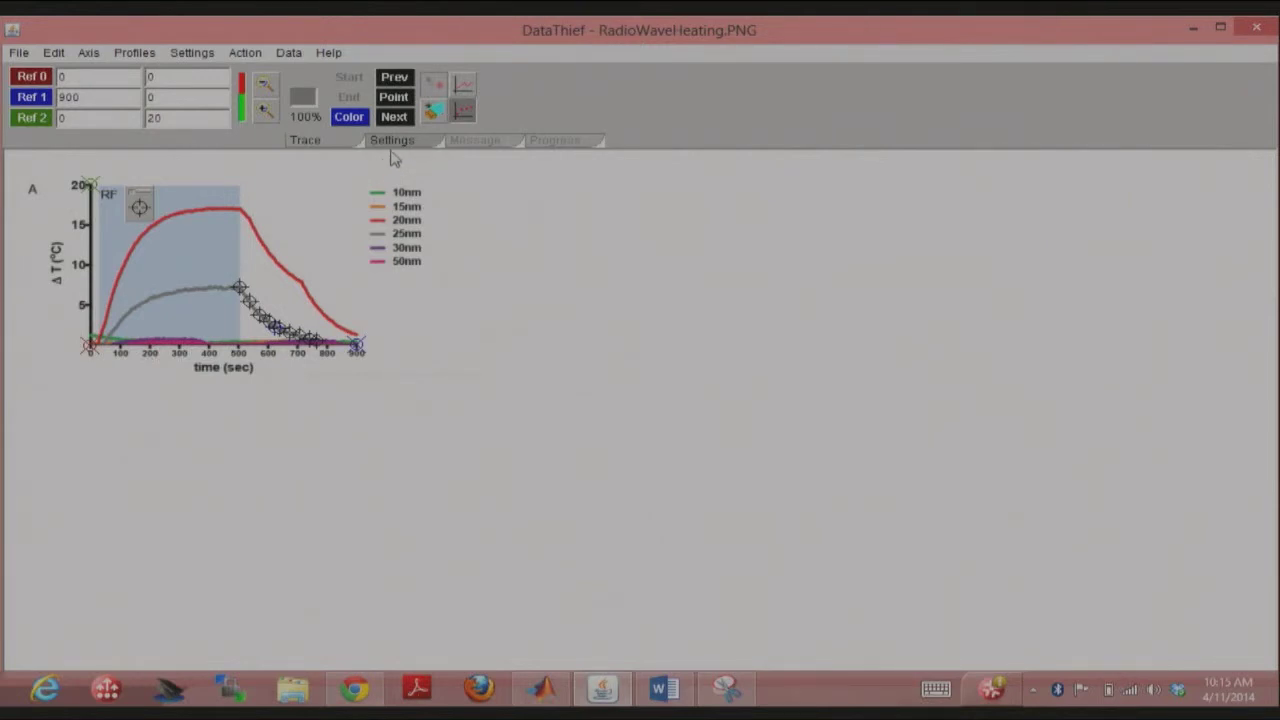
- Lower the Input distance to 2 and clear the sparse trace
{"action": "left_click", "coordinate": [414, 142]}
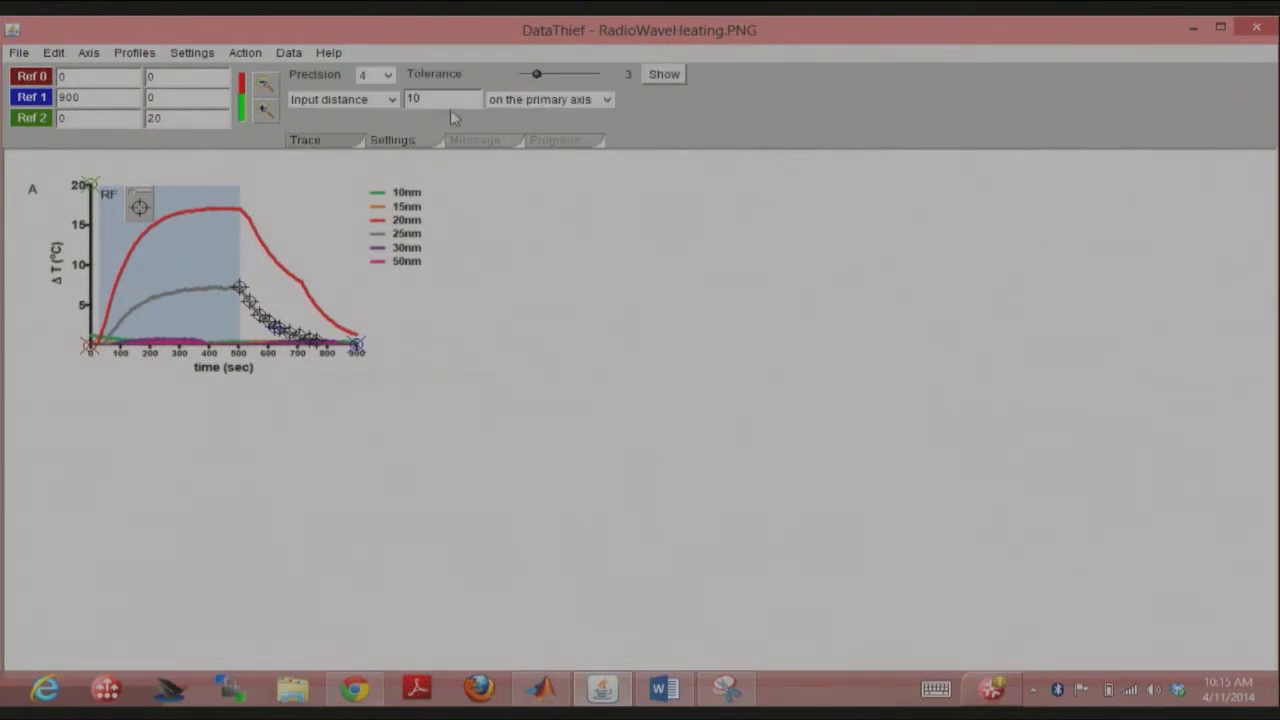
{"action": "double_click", "coordinate": [450, 100]}
{"action": "type", "text": "2"}
{"action": "left_click", "coordinate": [305, 146]}
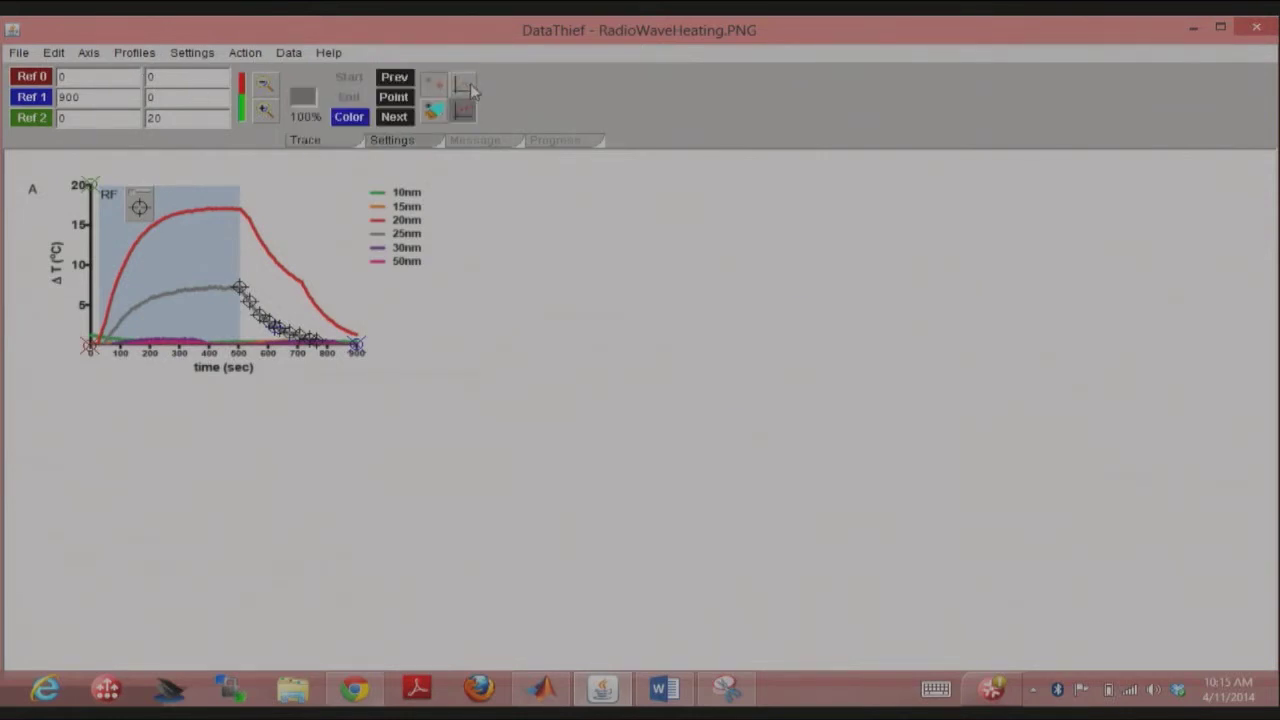
{"action": "left_click", "coordinate": [468, 88]}
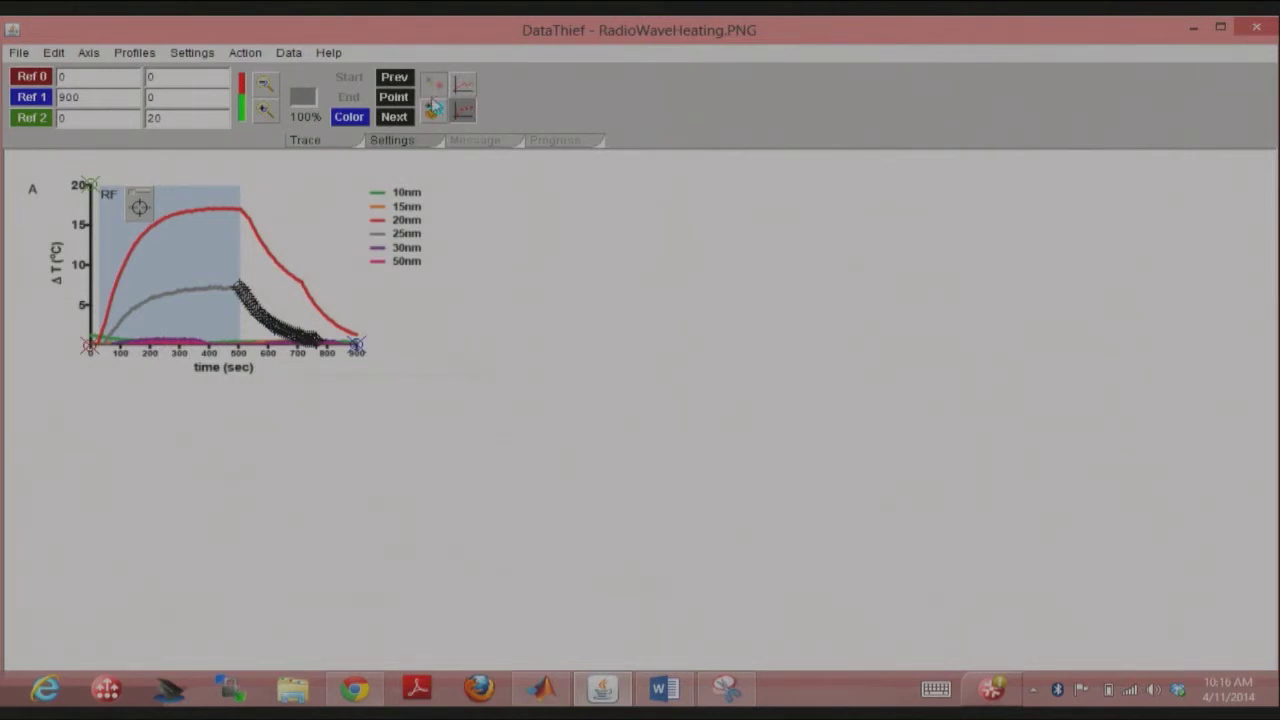
- Reset the traced points, switch tracing mode and retrace the grey curve densely from 500 to ~770 s
{"action": "left_click", "coordinate": [139, 210]}
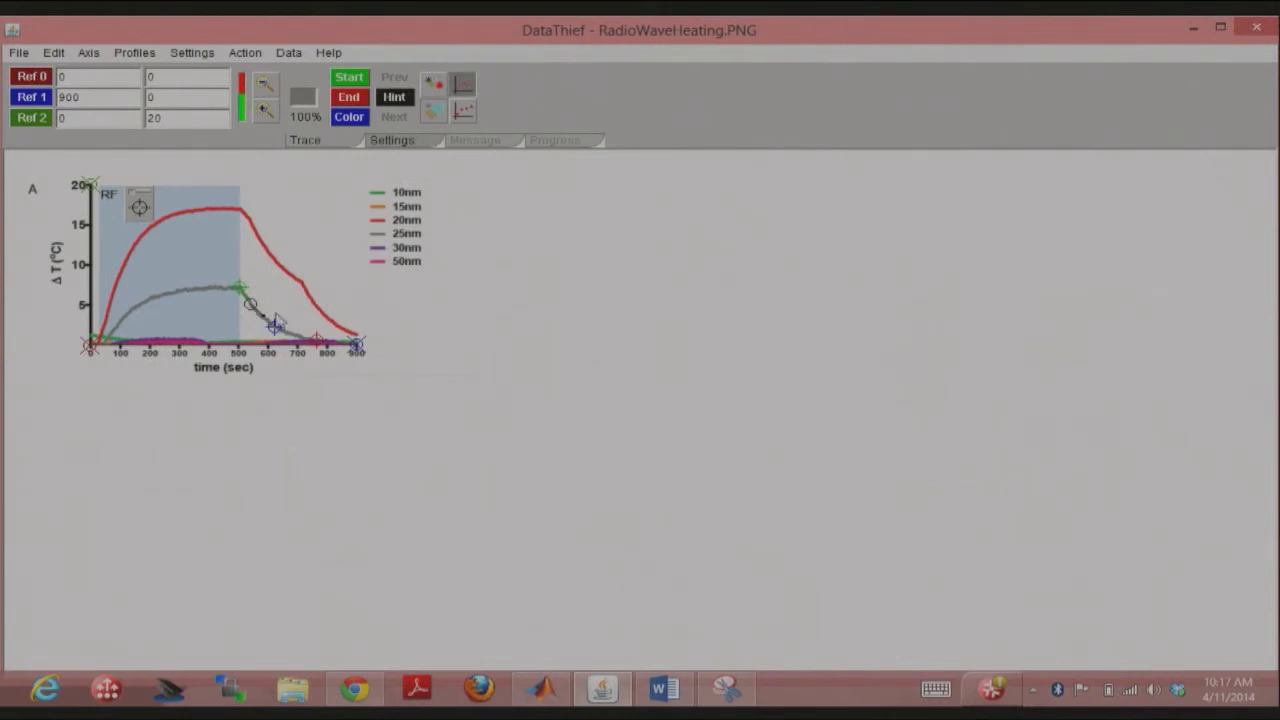
{"action": "left_click", "coordinate": [435, 84]}
{"action": "left_click", "coordinate": [463, 110]}
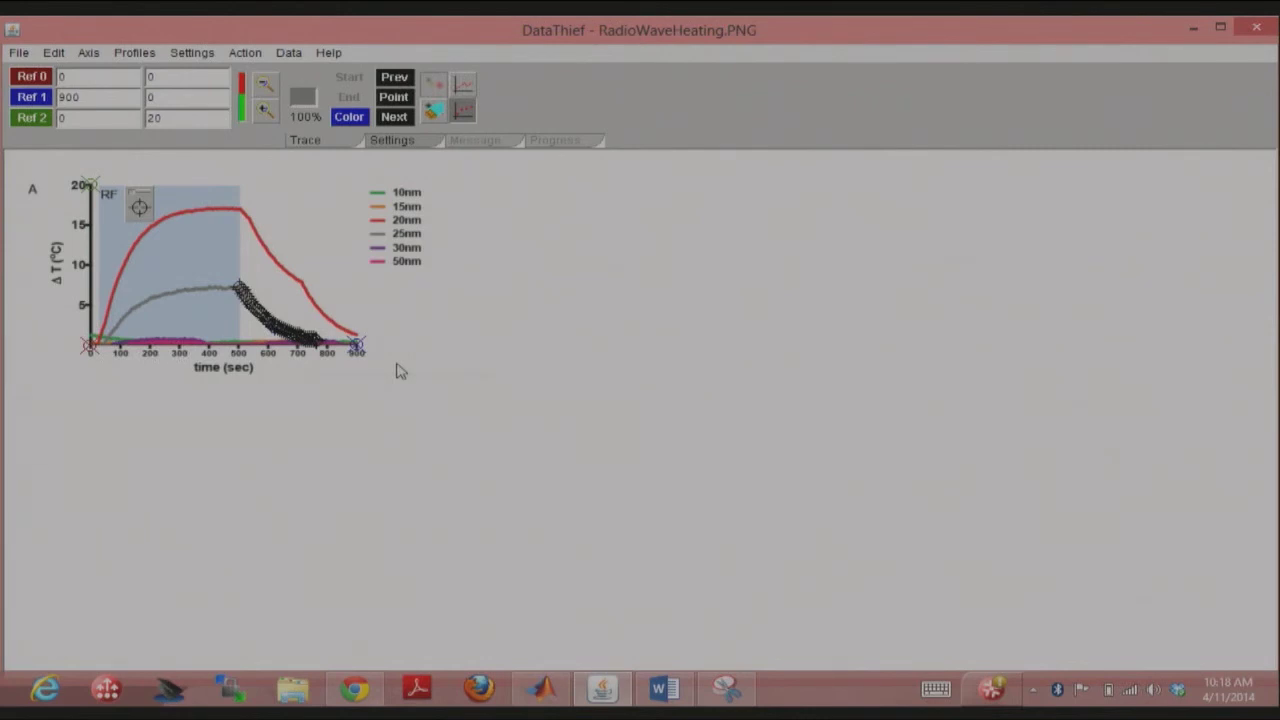
- Export the traced points as RadioWaveHeating1.txt in Lecture3, then bring MATLAB forward
{"action": "left_click", "coordinate": [22, 53]}
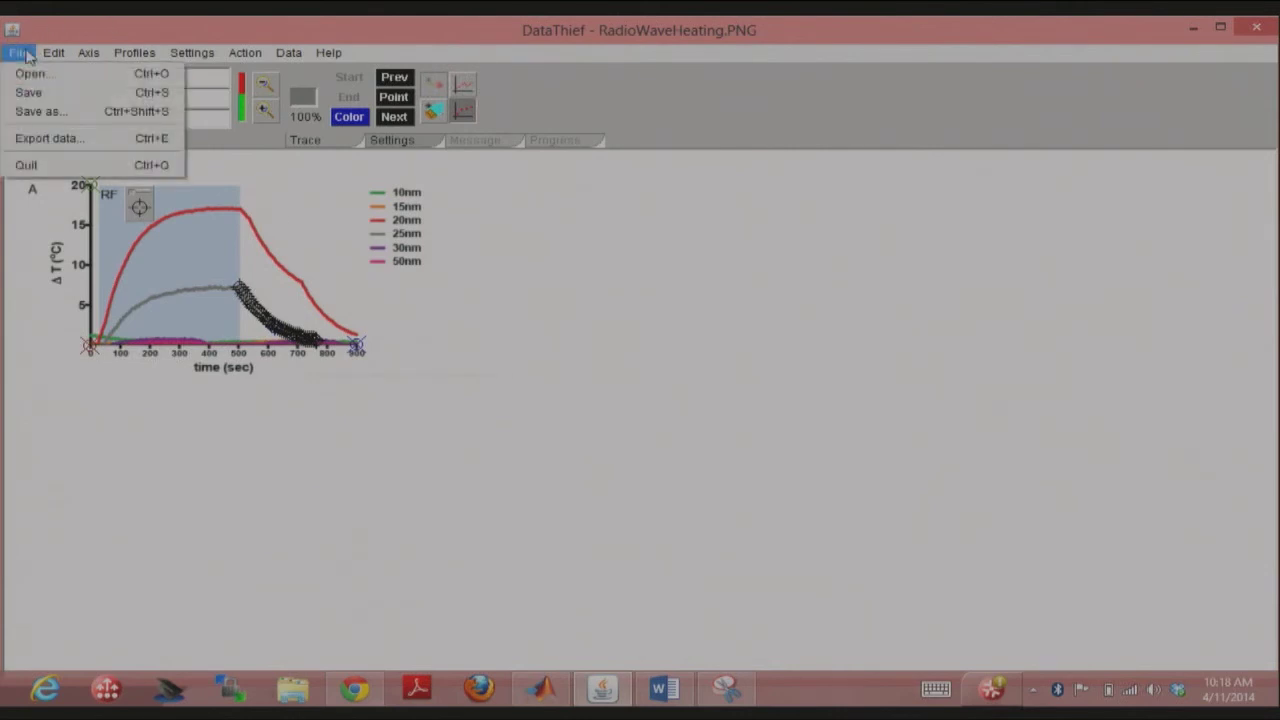
{"action": "left_click", "coordinate": [45, 138]}
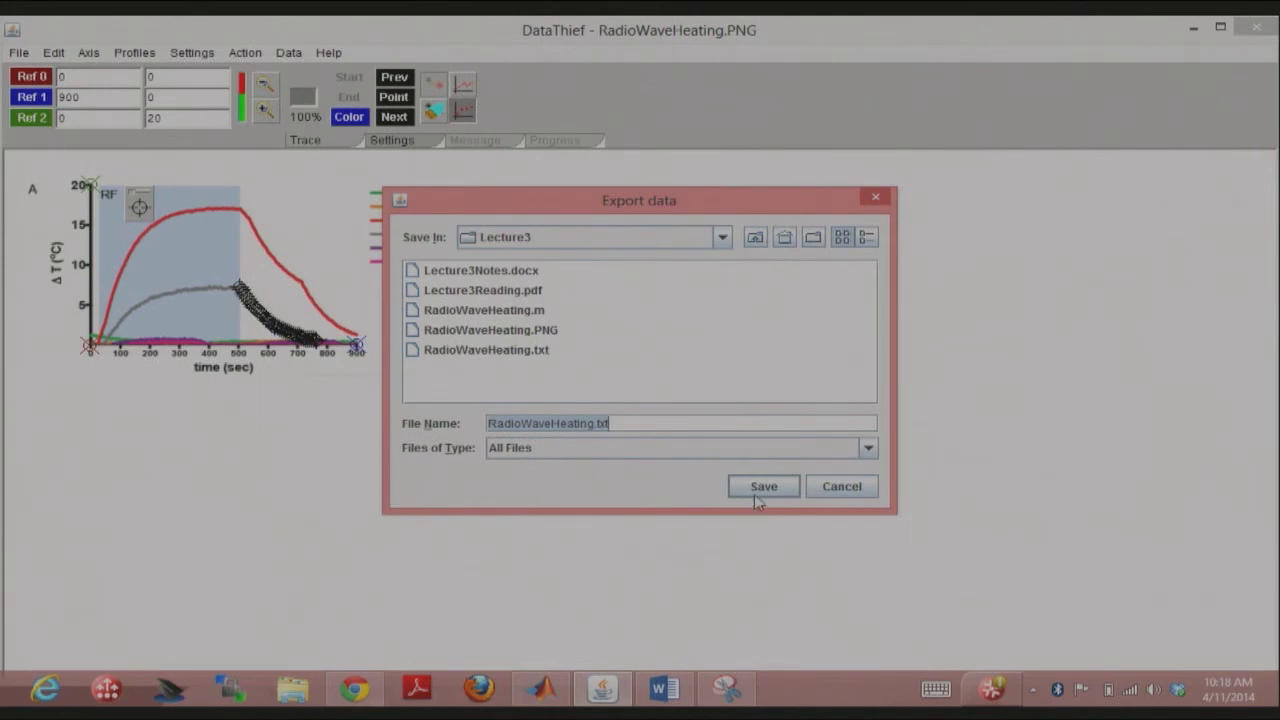
{"action": "left_click", "coordinate": [603, 422]}
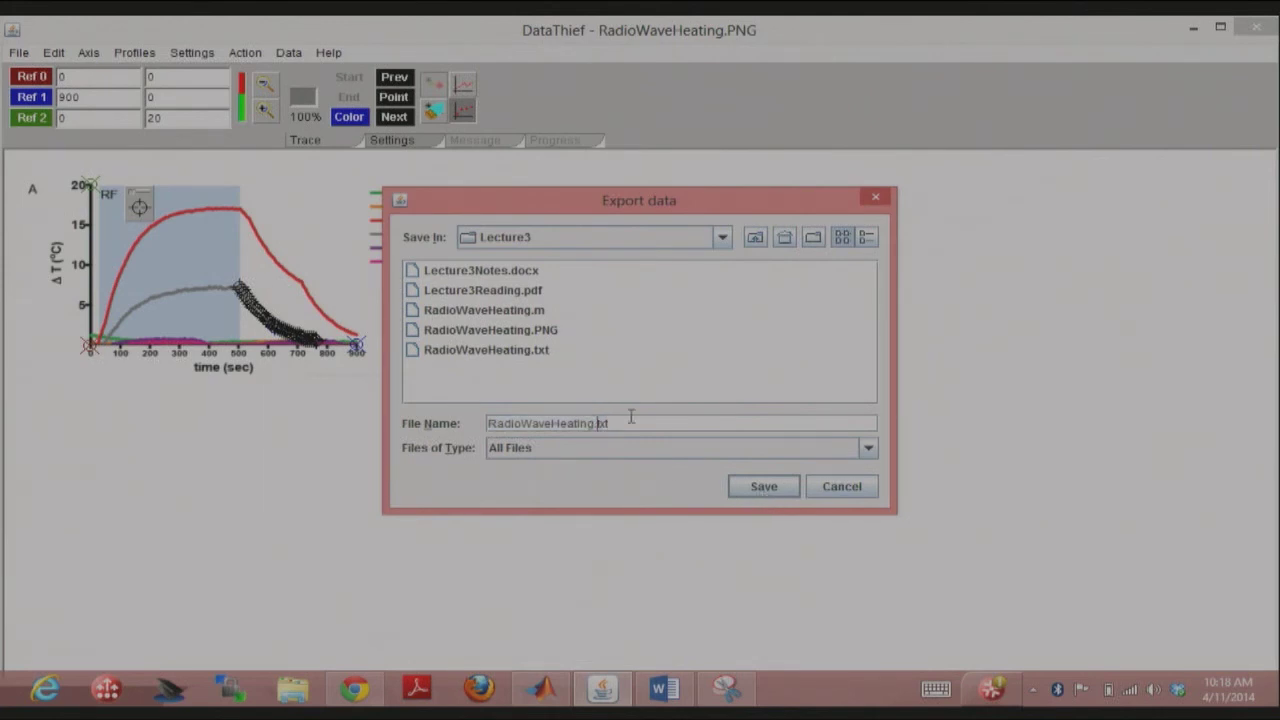
{"action": "type", "text": "1"}
{"action": "key", "text": "Return"}
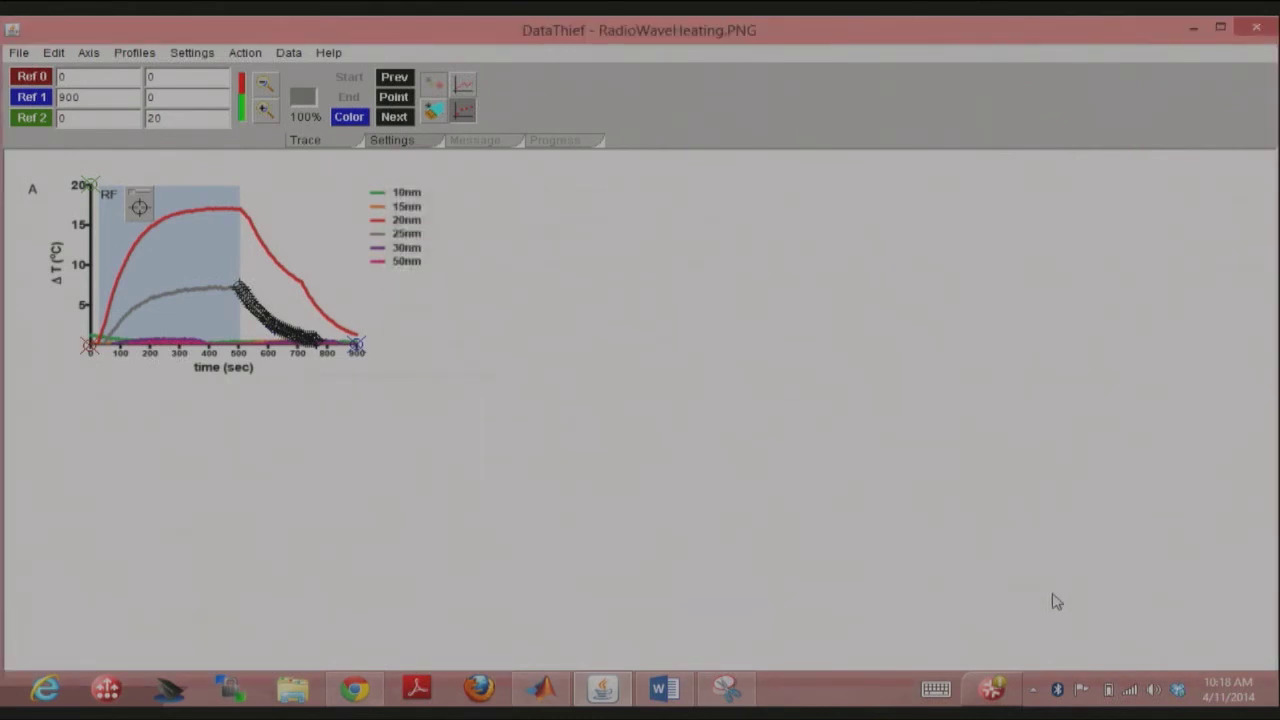
{"action": "left_click", "coordinate": [542, 688]}
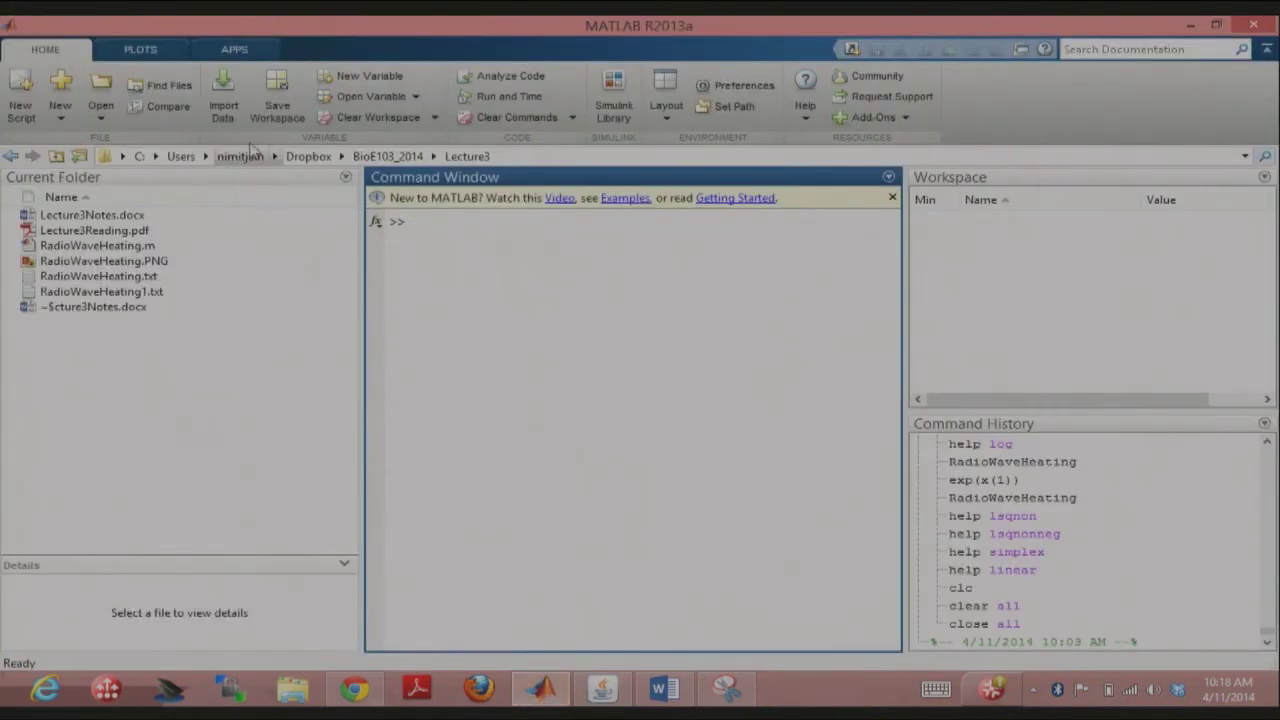
- Open RadioWaveHeating1.txt in MATLAB's editor, review the 40 data pairs, and select the header line
{"action": "left_click", "coordinate": [148, 293]}
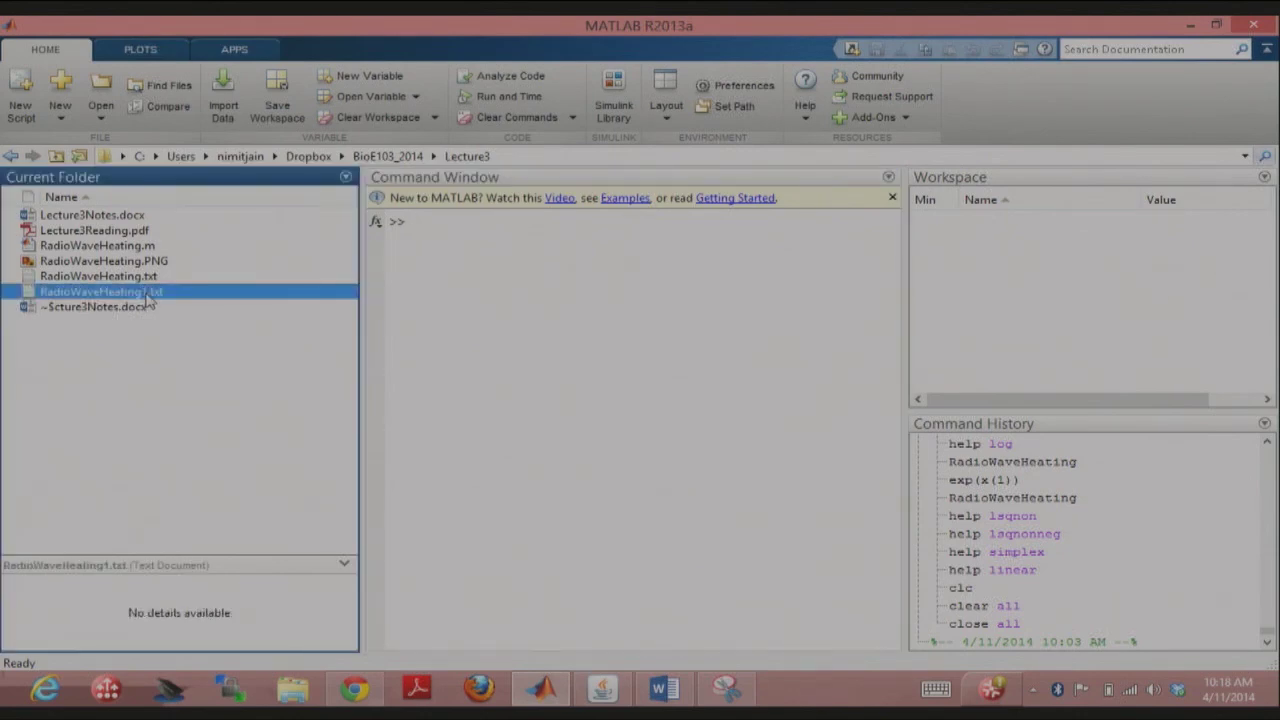
{"action": "double_click", "coordinate": [148, 293]}
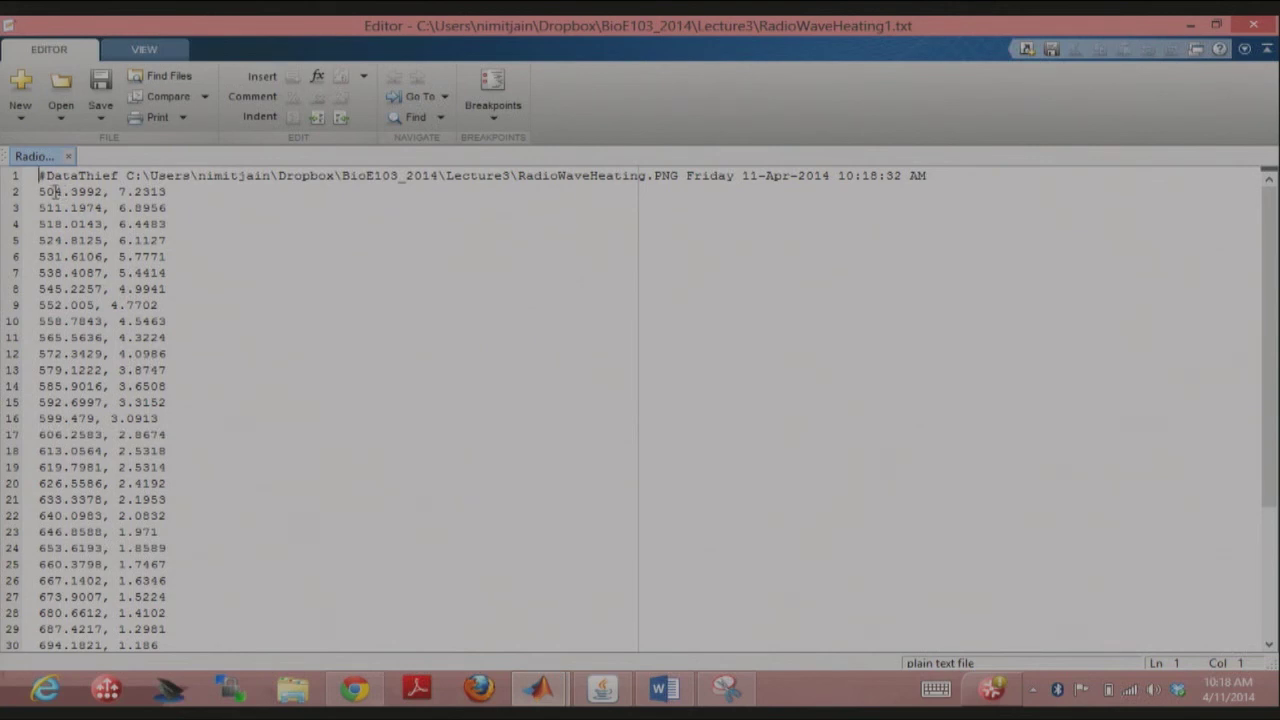
{"action": "scroll", "coordinate": [204, 485], "scroll_direction": "down", "scroll_amount": 4}
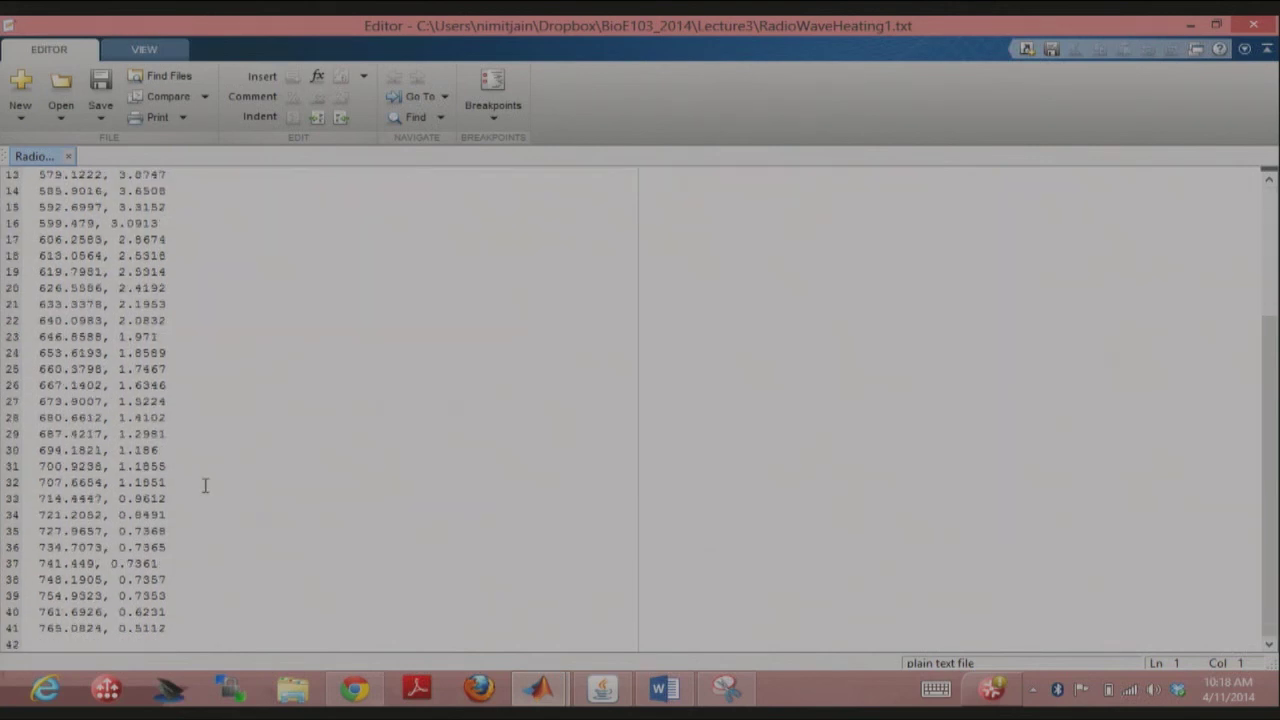
{"action": "scroll", "coordinate": [204, 485], "scroll_direction": "up", "scroll_amount": 4}
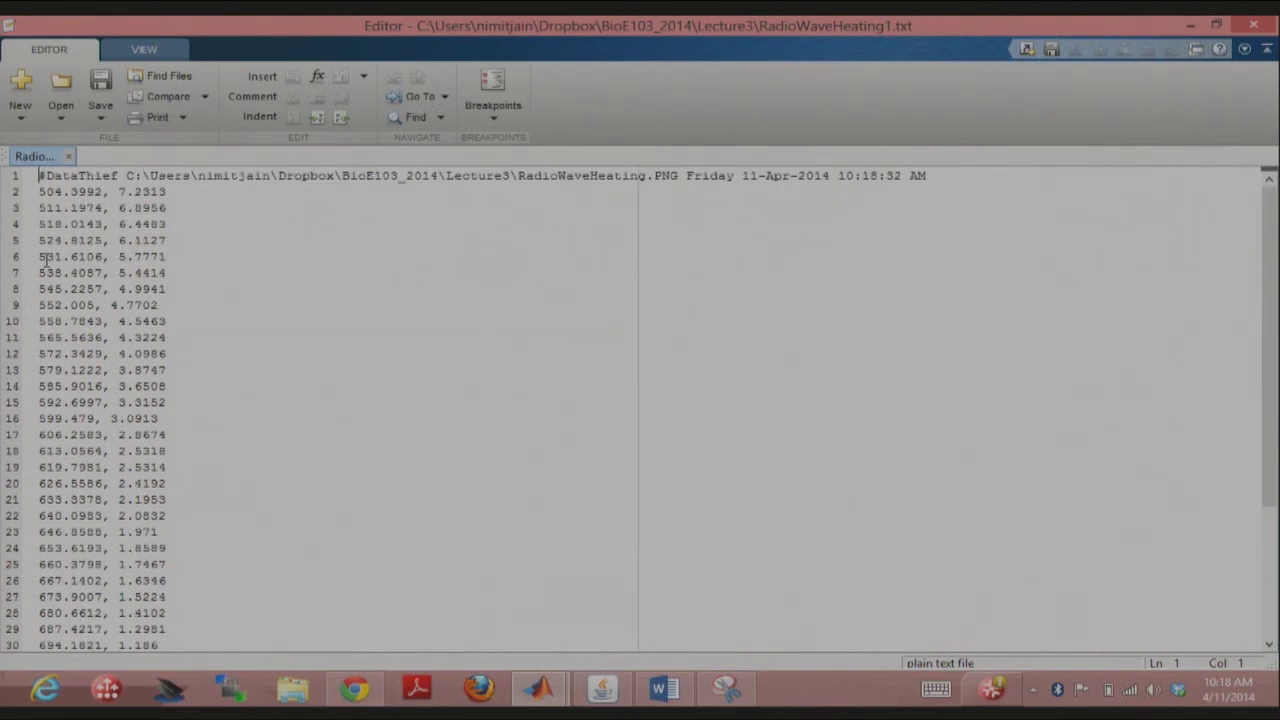
{"action": "key", "text": "shift+End"}
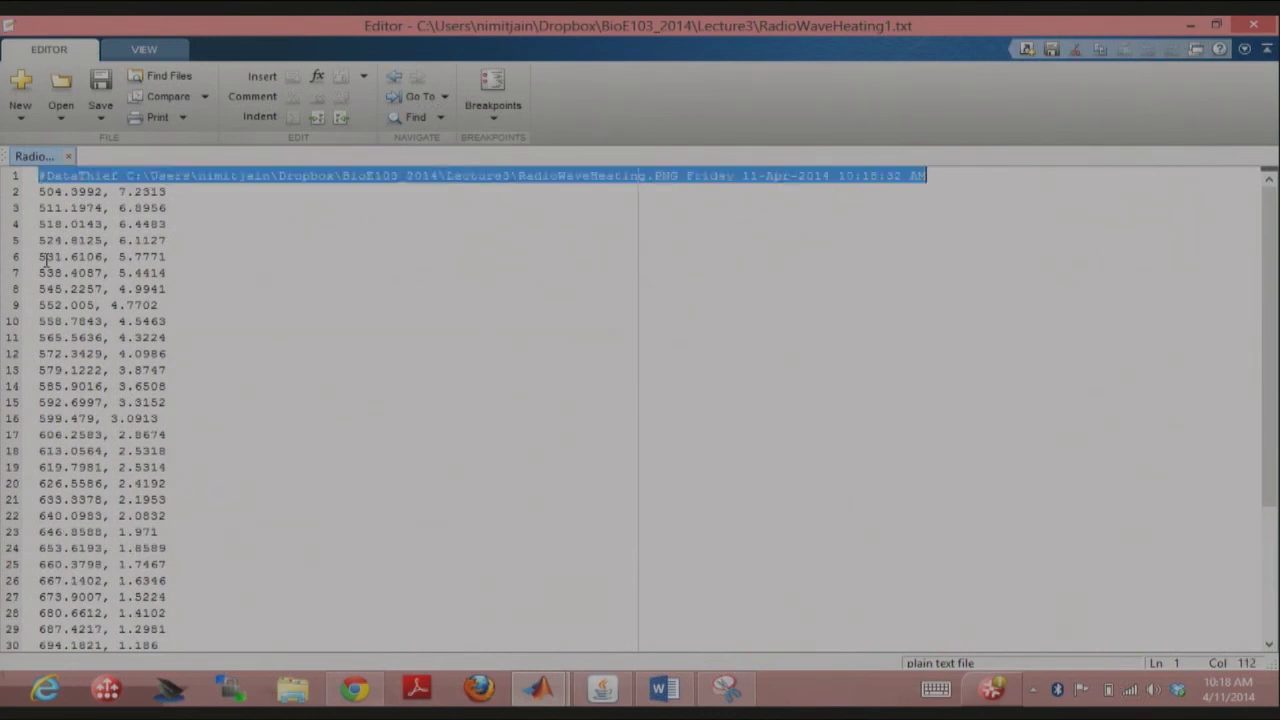
- Delete the #DataThief header line so the file starts with 504.3992, 7.2313, and save
{"action": "key", "text": "Delete"}
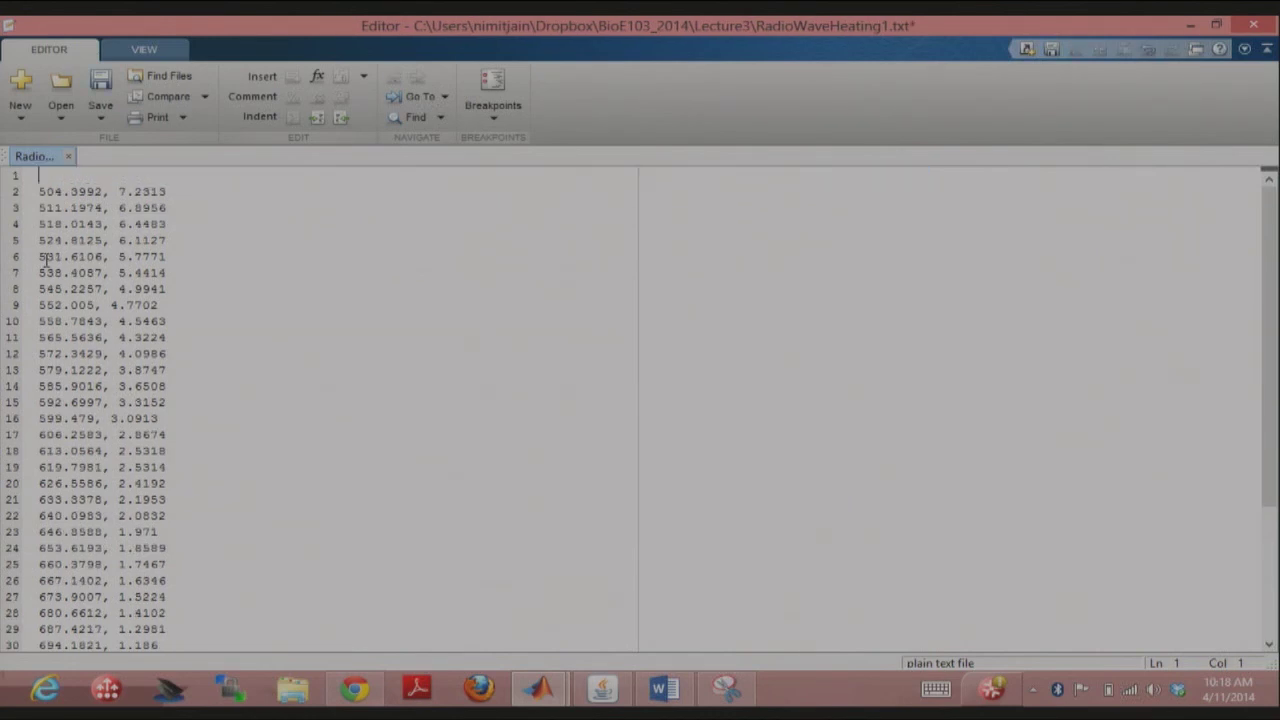
{"action": "key", "text": "ctrl+z"}
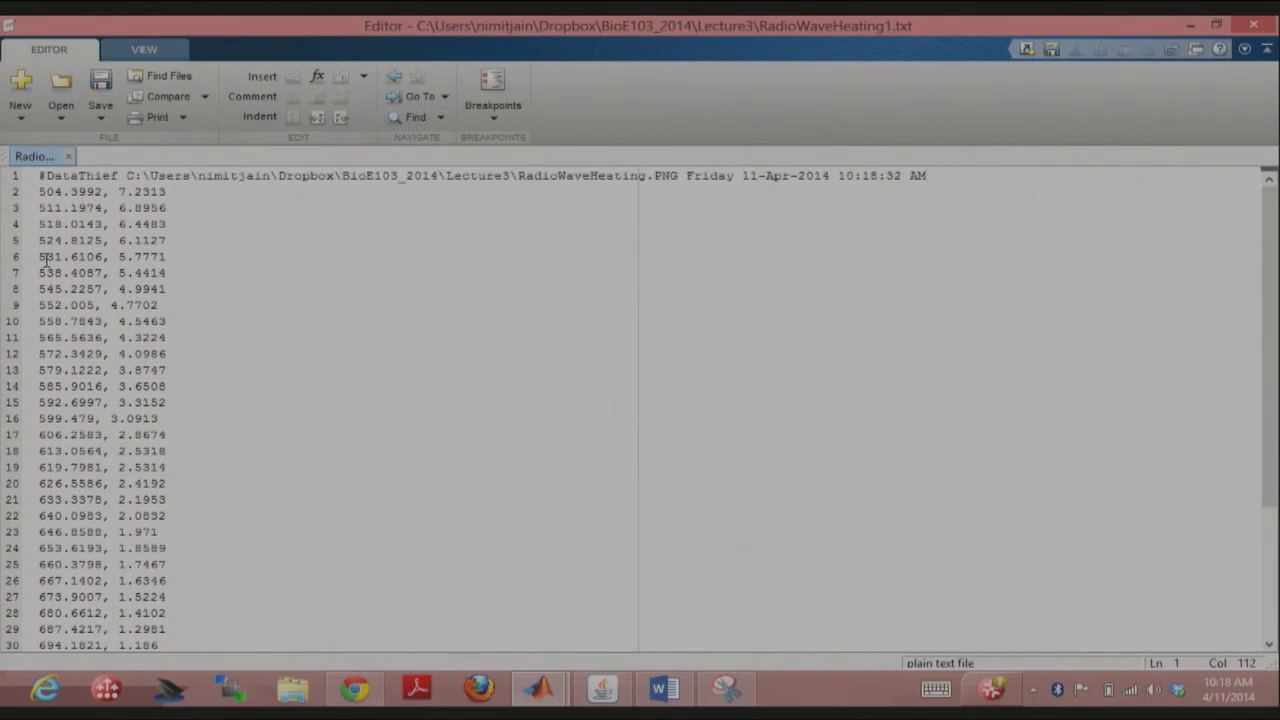
{"action": "key", "text": "shift+Home"}
{"action": "key", "text": "Delete"}
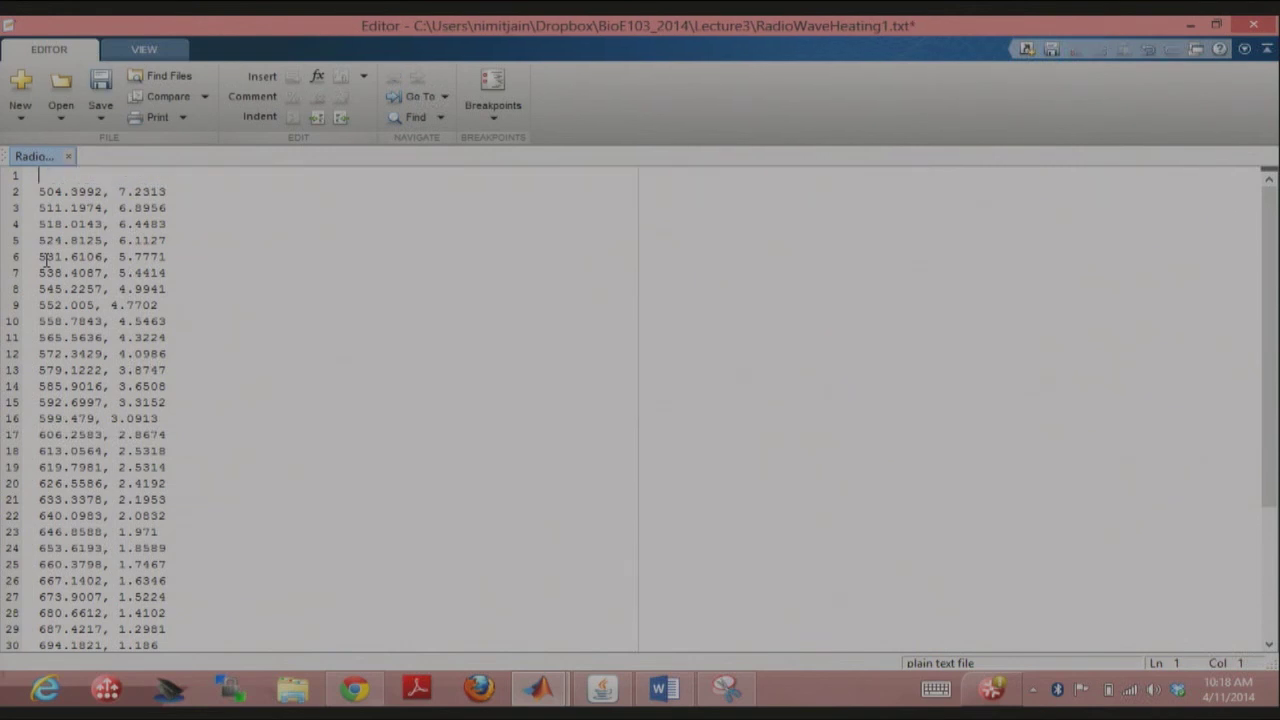
{"action": "key", "text": "Delete"}
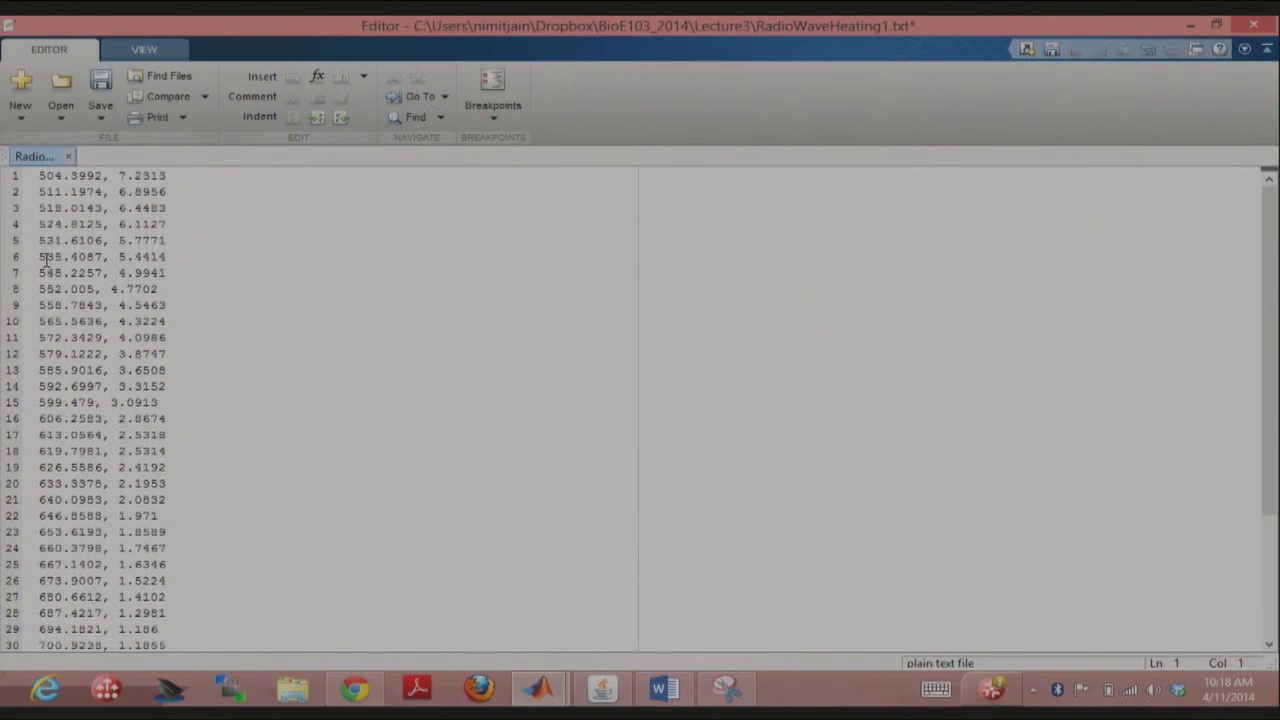
{"action": "key", "text": "ctrl+s"}
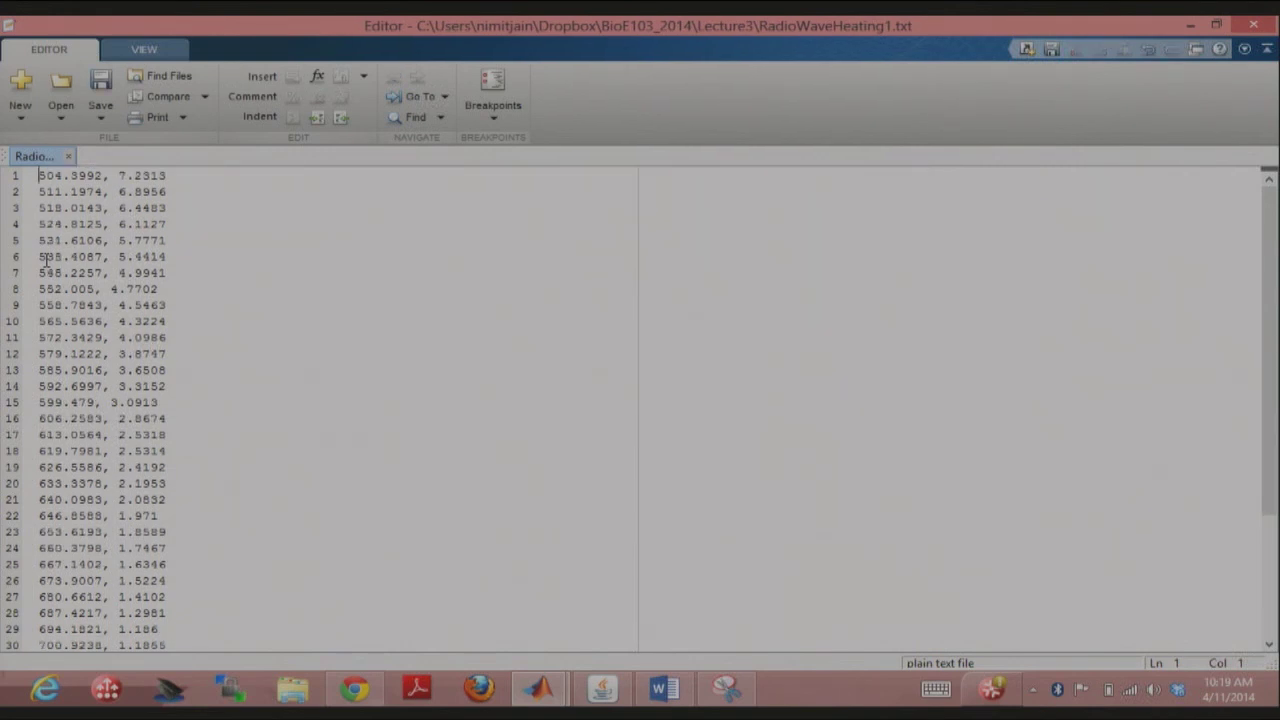